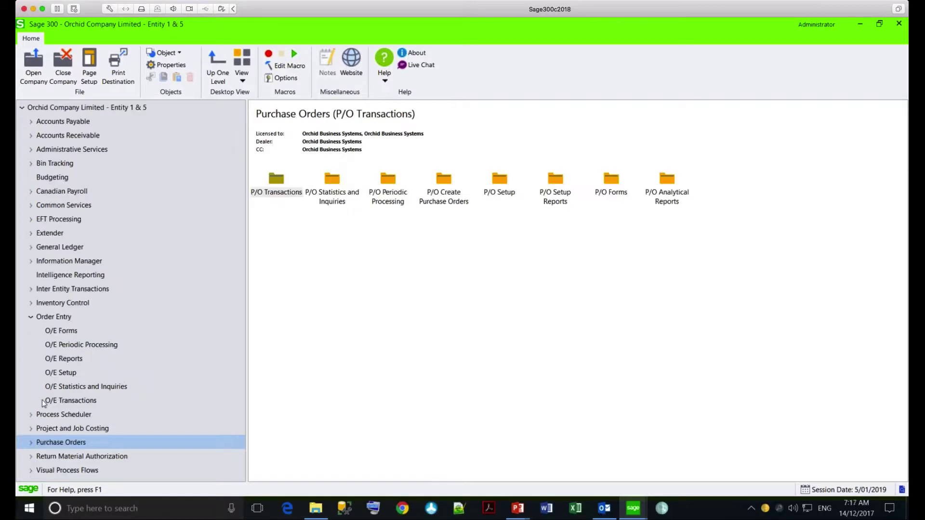
Step: Open the Process Scheduler's Schedules setup and load the DAYEND schedule
{"action": "left_click", "coordinate": [31, 414]}
{"action": "left_click", "coordinate": [54, 456]}
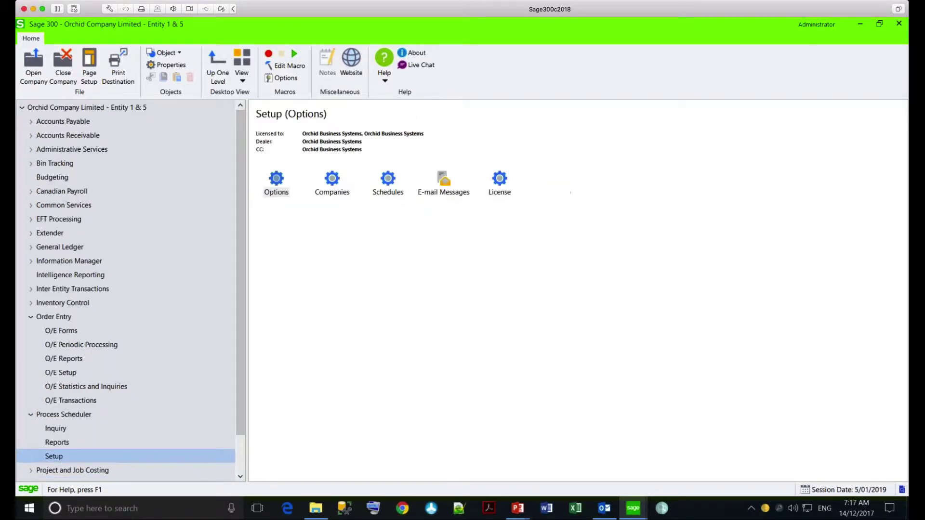
{"action": "left_click", "coordinate": [387, 183]}
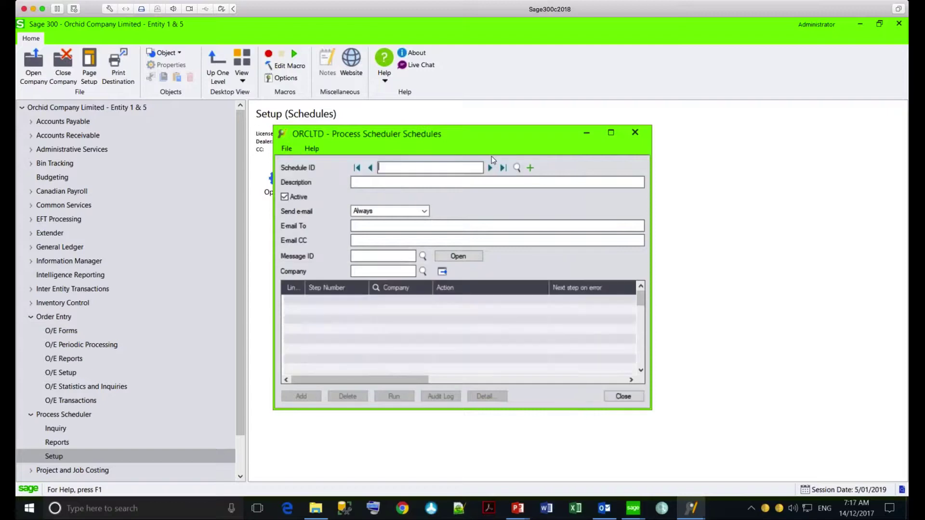
{"action": "key", "text": "F5"}
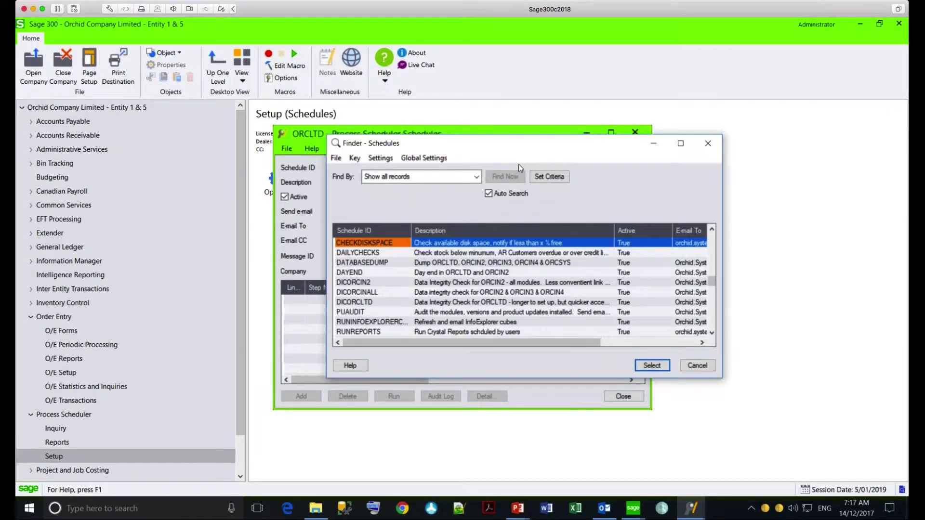
{"action": "left_click", "coordinate": [374, 272]}
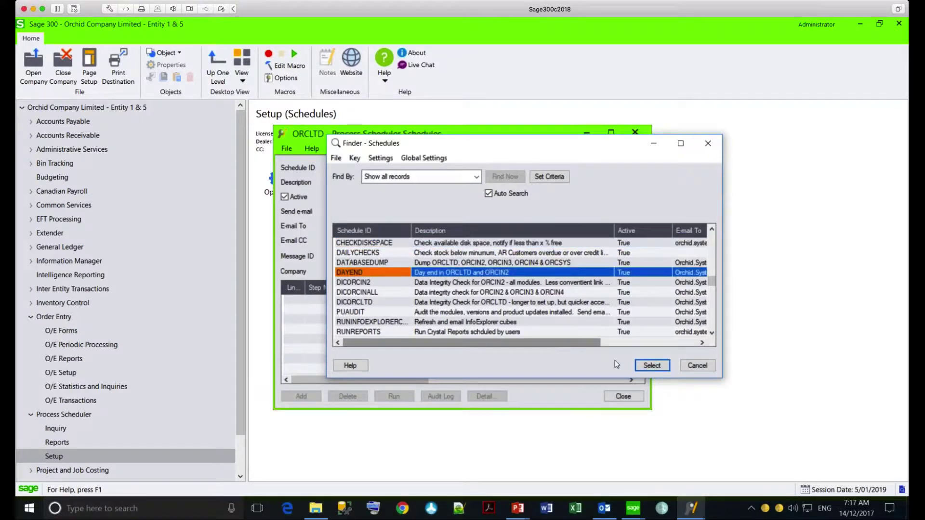
{"action": "left_click", "coordinate": [642, 370]}
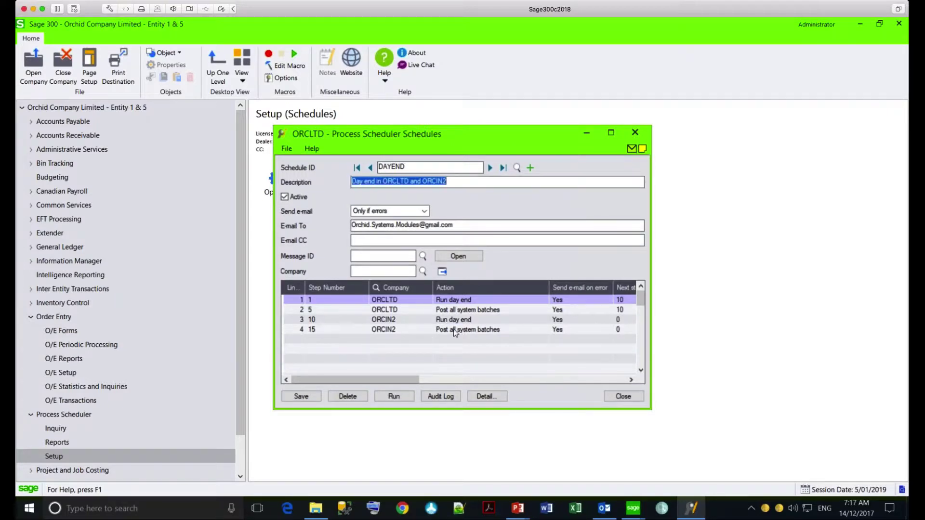
Step: Open the details of the DAYEND schedule's first line and examine its next step on error and next step on success
{"action": "left_click", "coordinate": [454, 302]}
{"action": "left_click", "coordinate": [487, 397]}
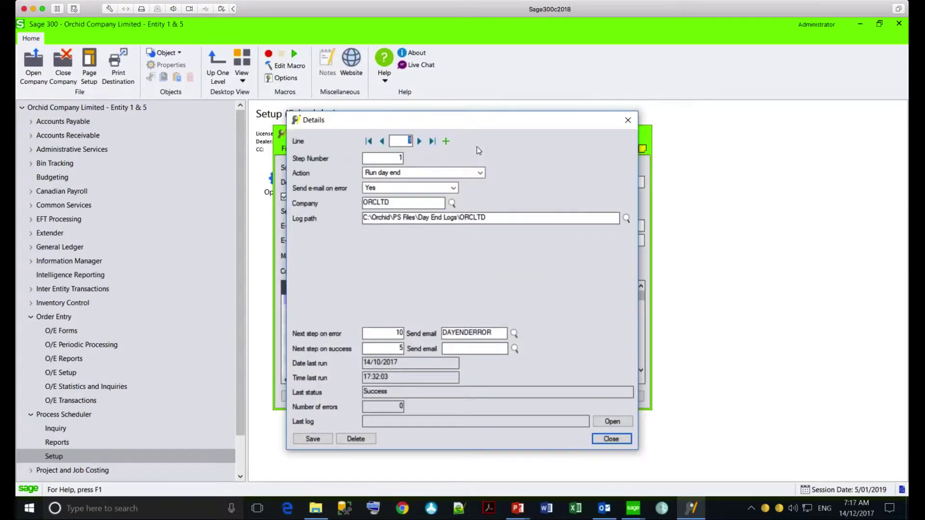
{"action": "left_click_drag", "start_coordinate": [462, 122], "coordinate": [615, 128]}
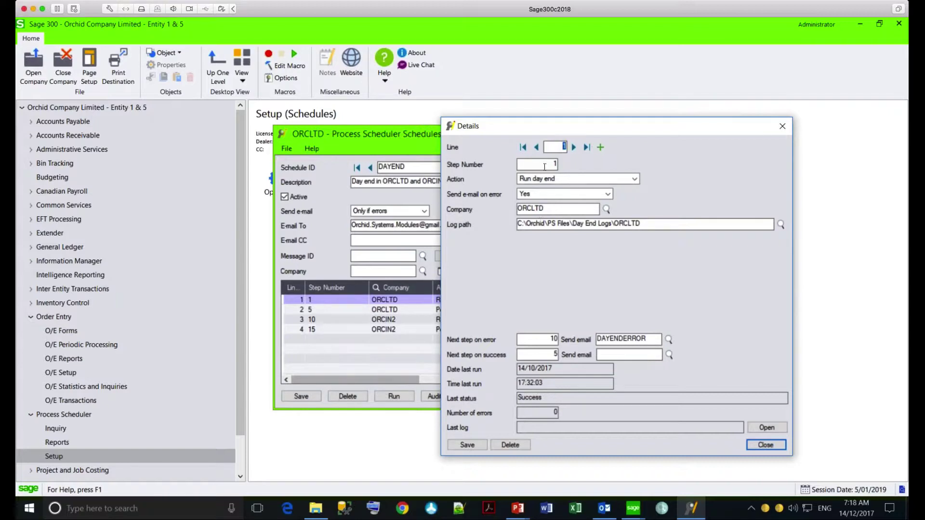
{"action": "left_click", "coordinate": [536, 339]}
{"action": "left_click_drag", "start_coordinate": [536, 339], "coordinate": [562, 339]}
{"action": "left_click_drag", "start_coordinate": [545, 351], "coordinate": [568, 352]}
{"action": "left_click_drag", "start_coordinate": [605, 129], "coordinate": [672, 131]}
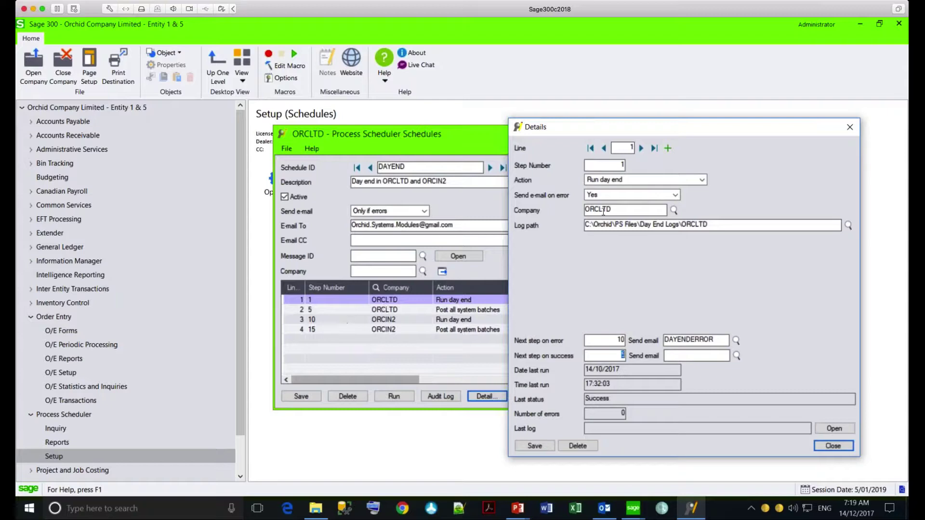
Step: Review the full list of actions available for the schedule line, and close its details without changing the action
{"action": "left_click", "coordinate": [702, 179]}
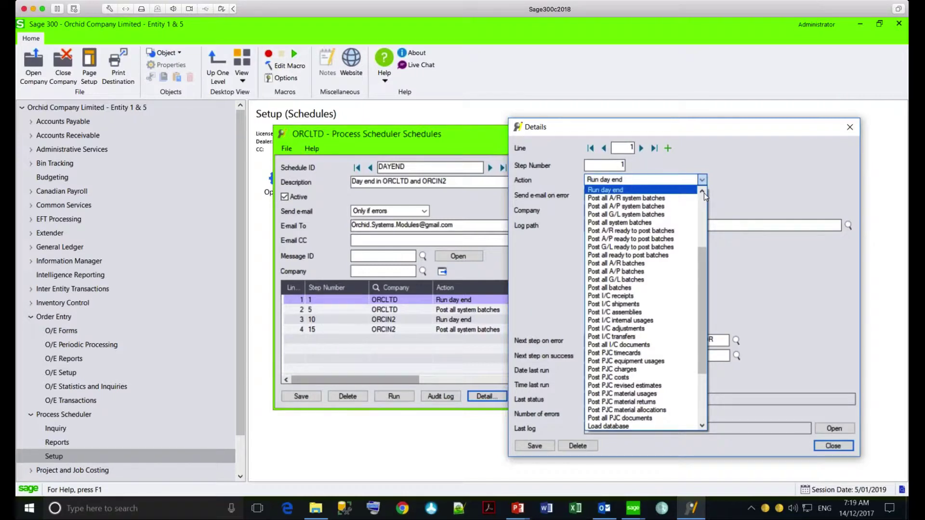
{"action": "left_click_drag", "start_coordinate": [701, 281], "coordinate": [708, 222]}
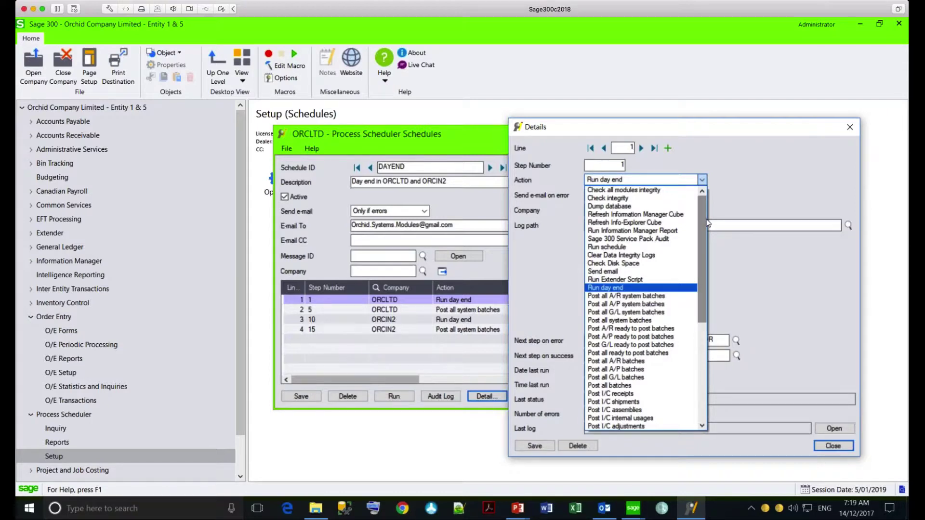
{"action": "left_click_drag", "start_coordinate": [703, 221], "coordinate": [702, 337]}
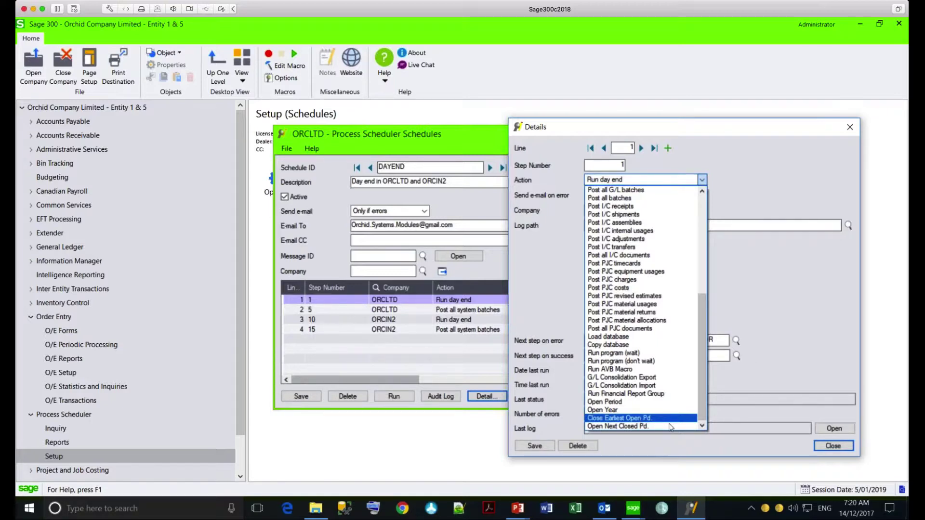
{"action": "key", "text": "Escape"}
{"action": "key", "text": "Escape"}
Step: Load the DICORCIN2 data integrity check schedule to view its lines
{"action": "left_click", "coordinate": [517, 168]}
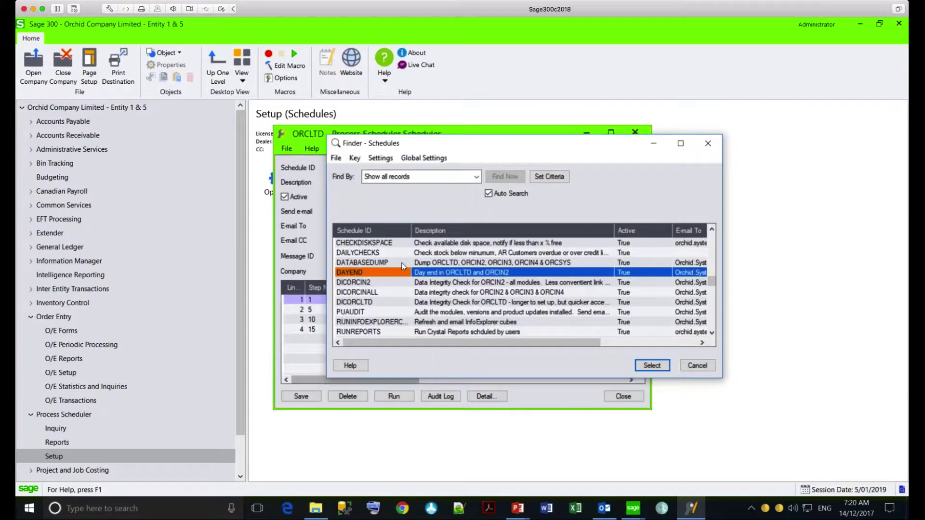
{"action": "left_click", "coordinate": [381, 283]}
{"action": "left_click", "coordinate": [653, 365]}
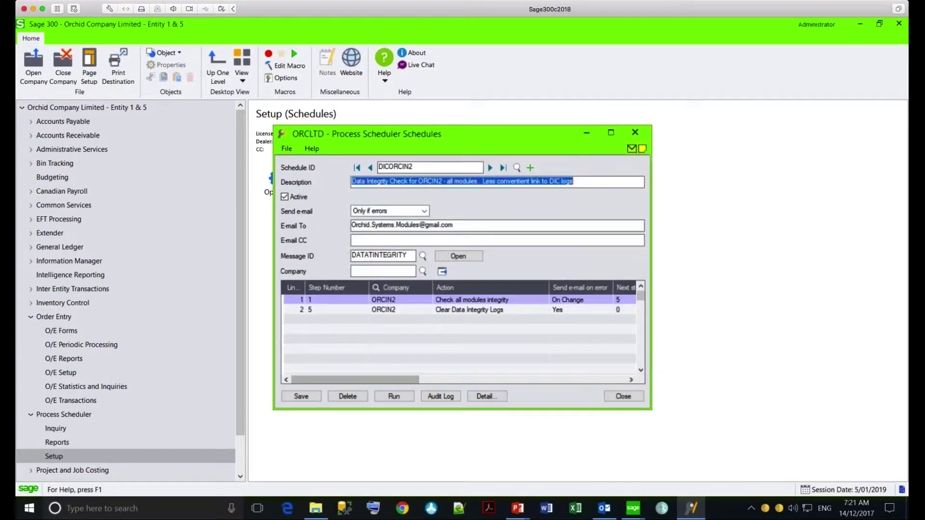
Step: Load the DICORCINALL data integrity check schedule to view its lines
{"action": "left_click", "coordinate": [517, 167]}
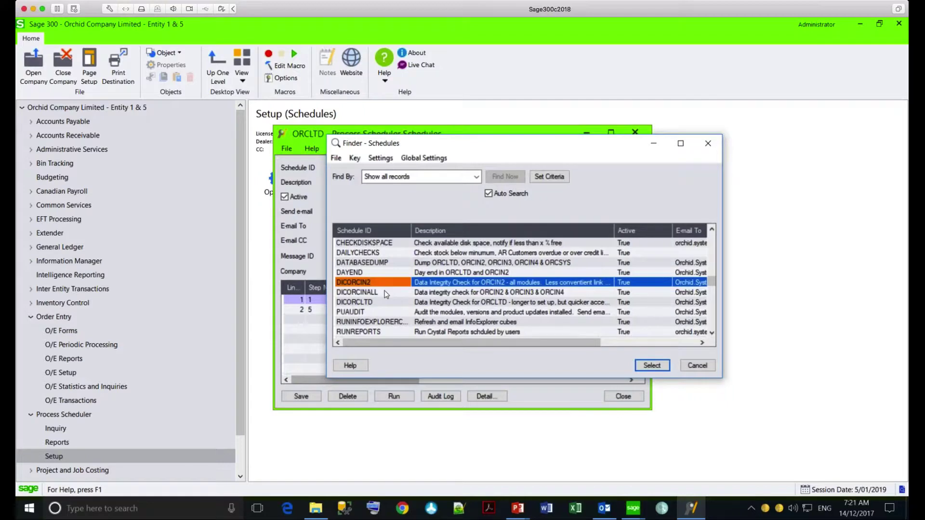
{"action": "left_click", "coordinate": [386, 293]}
{"action": "double_click", "coordinate": [387, 295]}
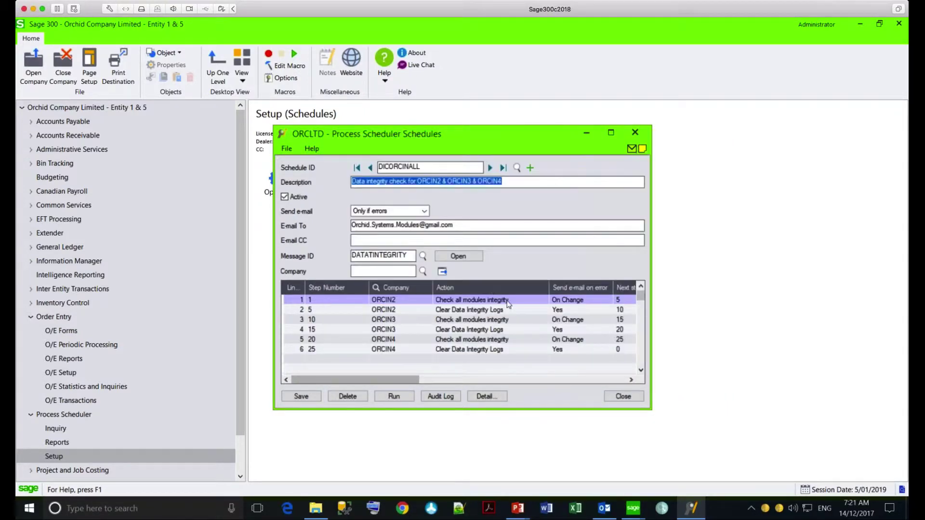
Step: Review the integrity check and log clearing lines of DICORCINALL, then examine the details of line 1 and close them
{"action": "left_click", "coordinate": [510, 302]}
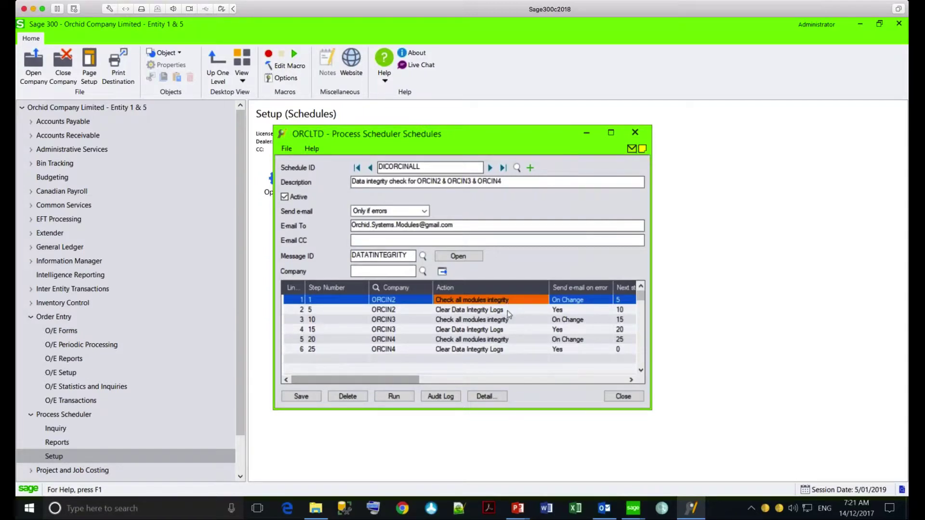
{"action": "left_click", "coordinate": [509, 313]}
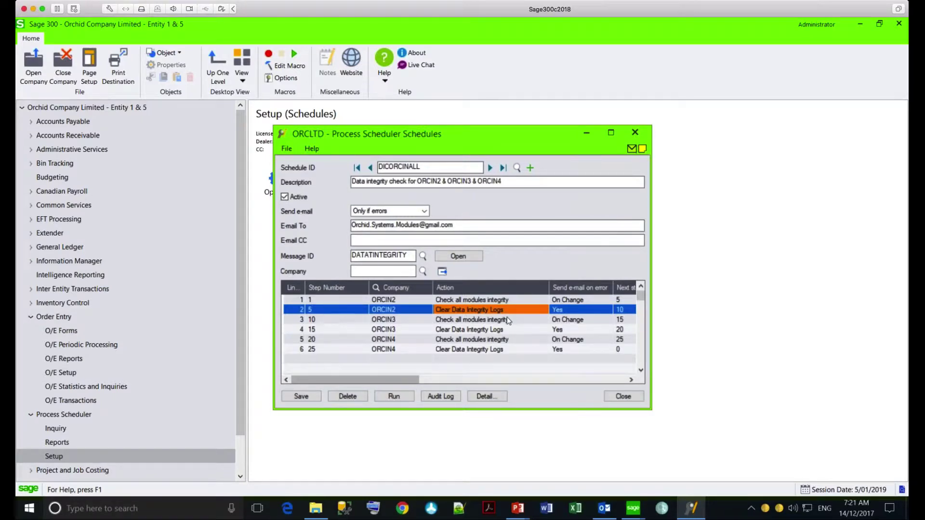
{"action": "left_click", "coordinate": [508, 322]}
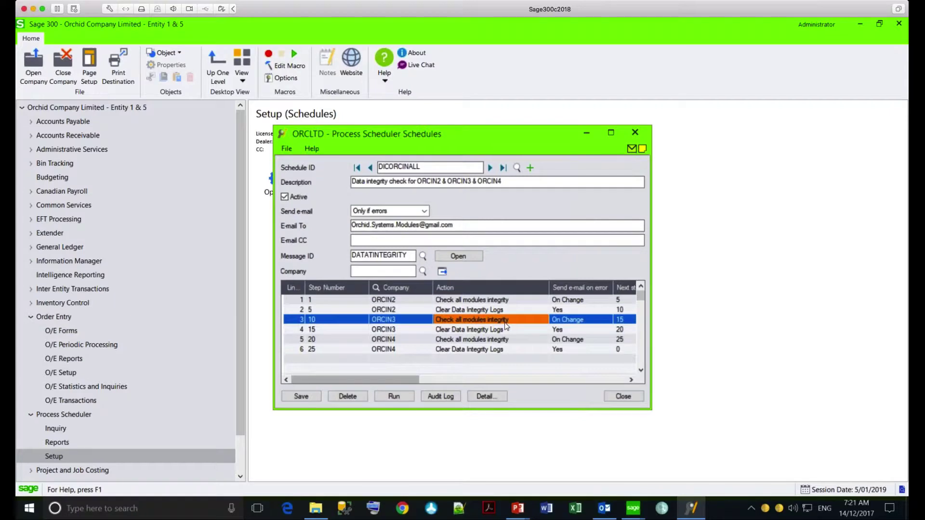
{"action": "left_click", "coordinate": [506, 302]}
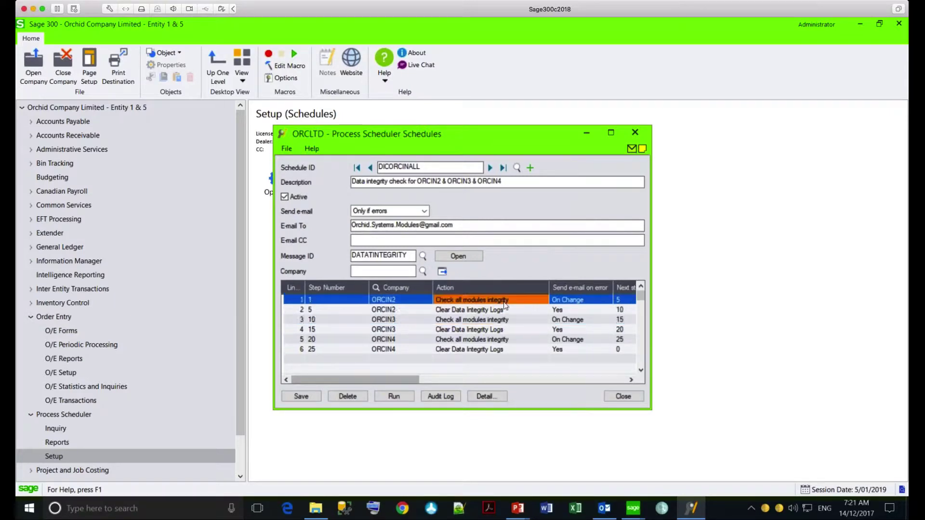
{"action": "left_click", "coordinate": [477, 397]}
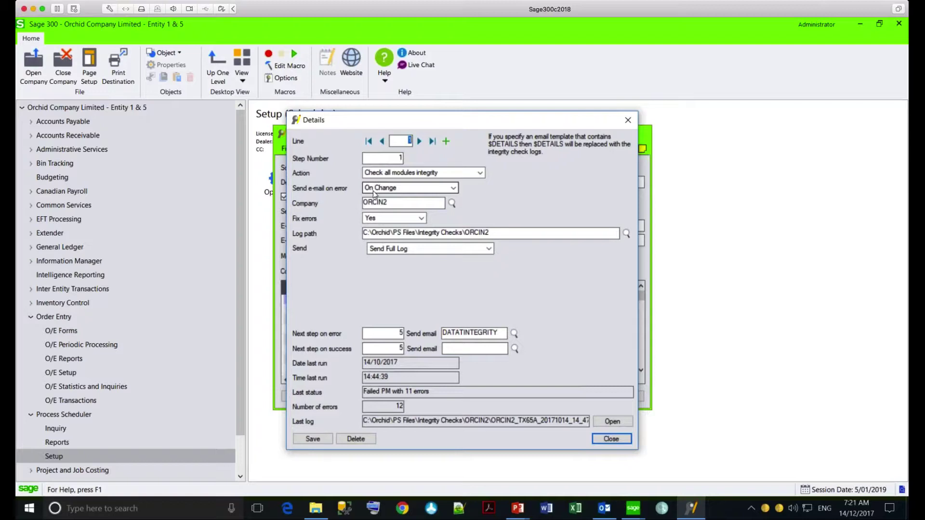
{"action": "key", "text": "Escape"}
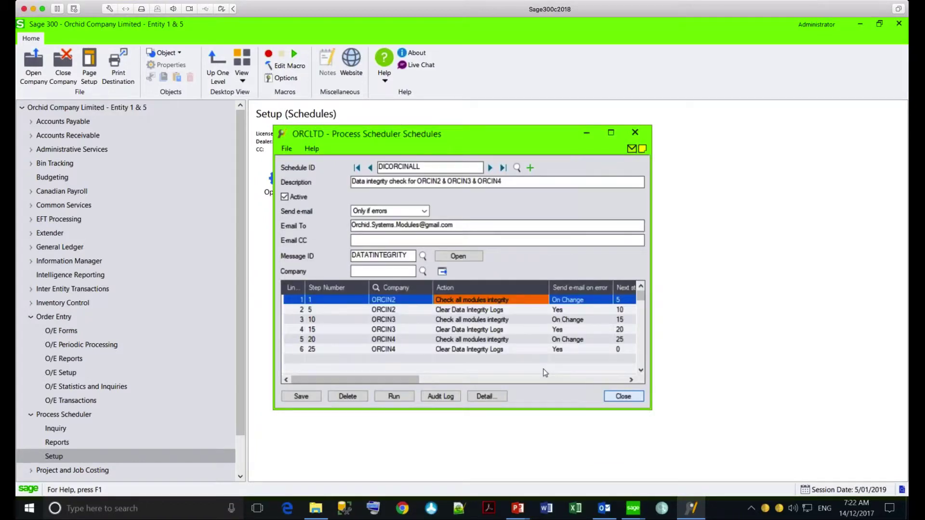
Step: Load the RUNREPORTS schedule to view its Information Manager report lines
{"action": "left_click", "coordinate": [517, 168]}
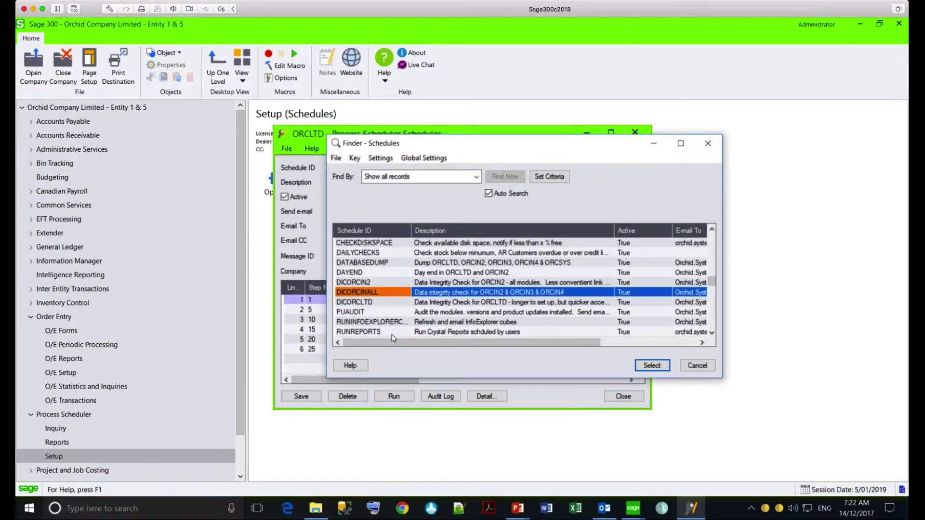
{"action": "left_click", "coordinate": [392, 332]}
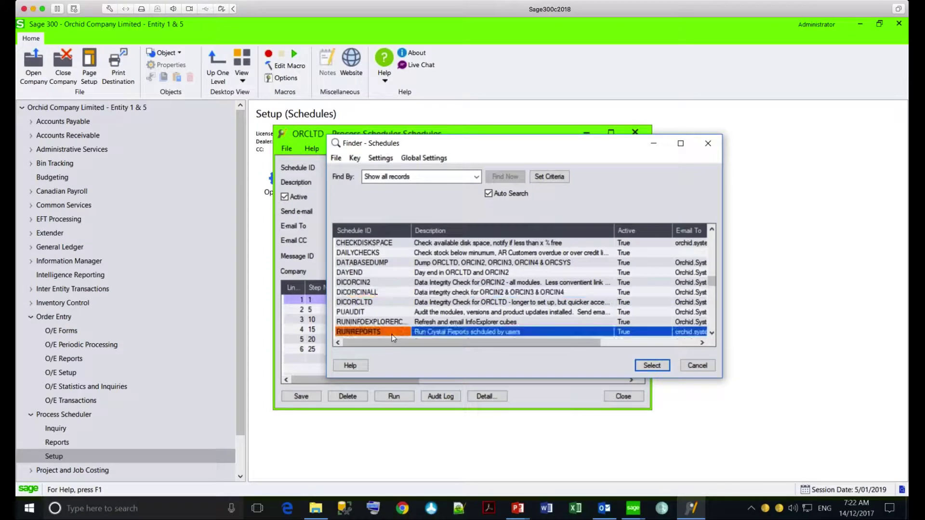
{"action": "left_click", "coordinate": [656, 367]}
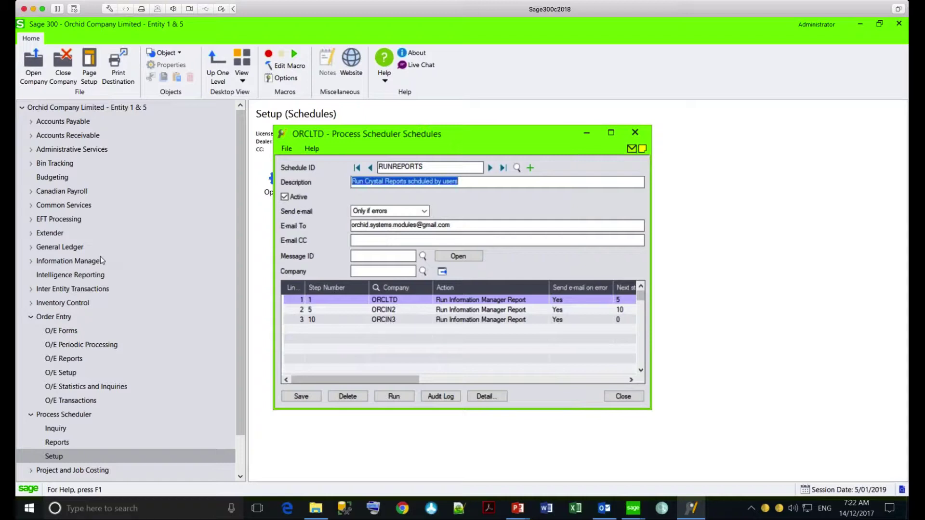
Step: Open the Report Runner from Information Manager's analytical reports
{"action": "left_click", "coordinate": [31, 262]}
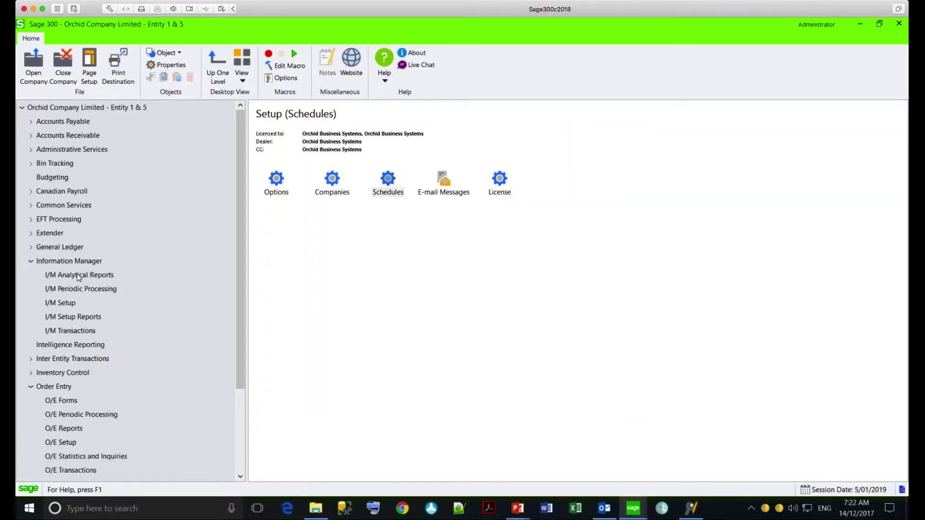
{"action": "left_click", "coordinate": [79, 275]}
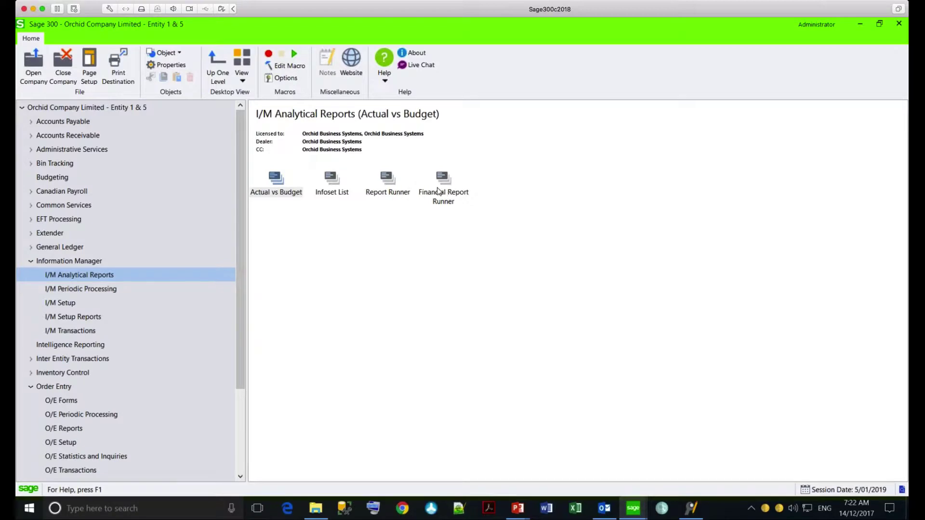
{"action": "left_click", "coordinate": [390, 190]}
{"action": "double_click", "coordinate": [390, 190]}
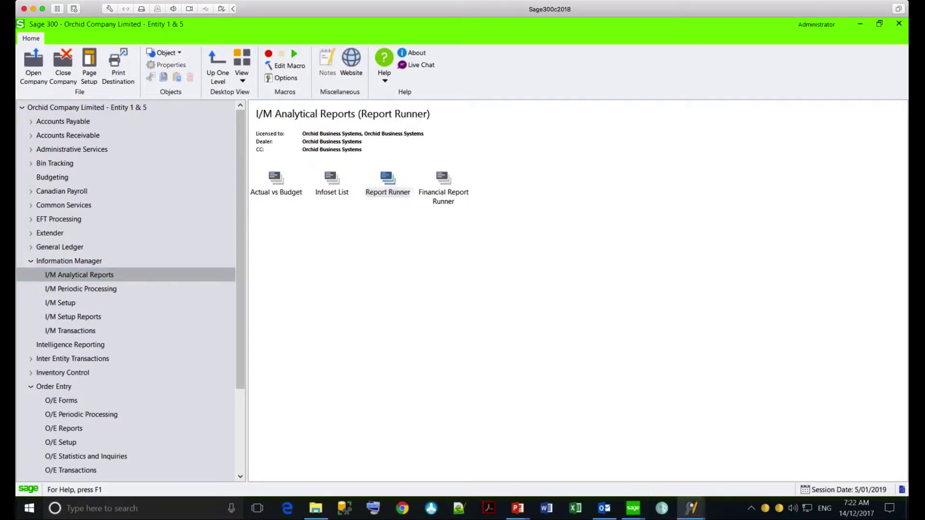
Step: Expand the Accounts Payable Reports section and review the commands available for the report list and for that section
{"action": "left_click", "coordinate": [339, 146]}
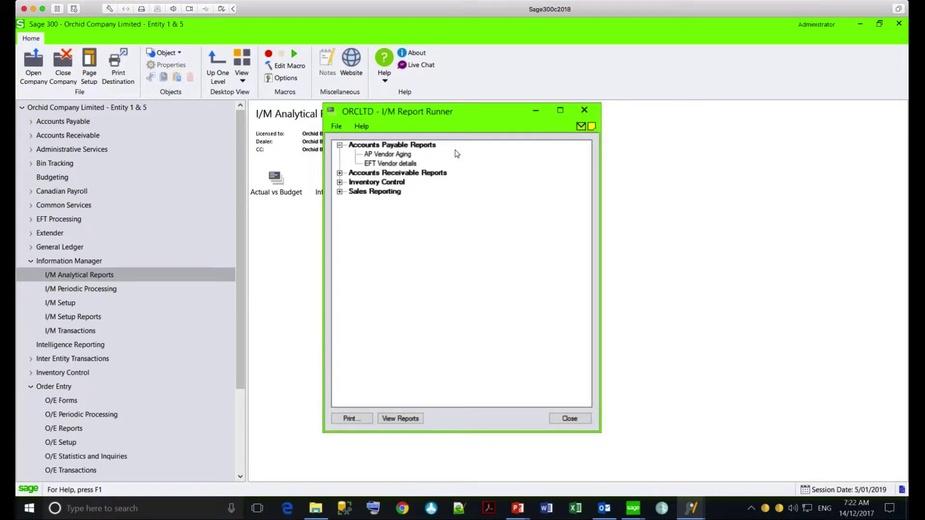
{"action": "right_click", "coordinate": [470, 155]}
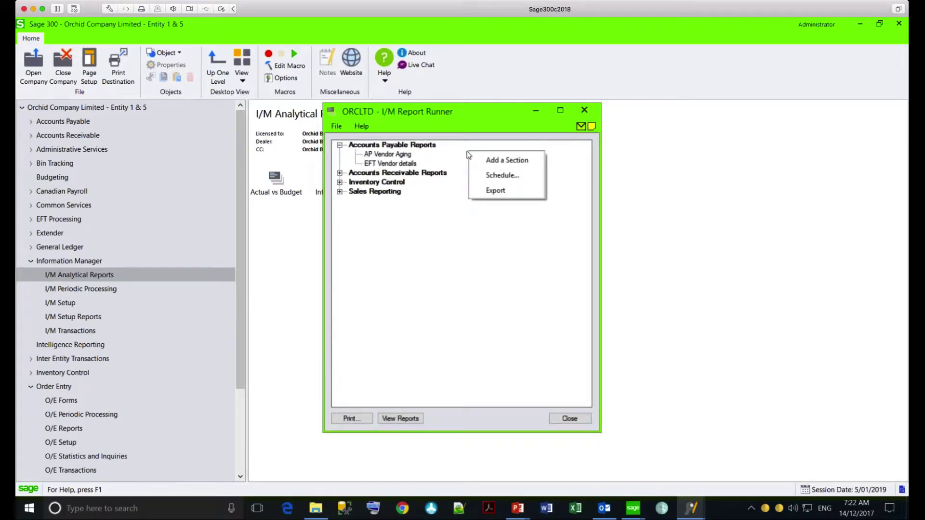
{"action": "left_click", "coordinate": [419, 147]}
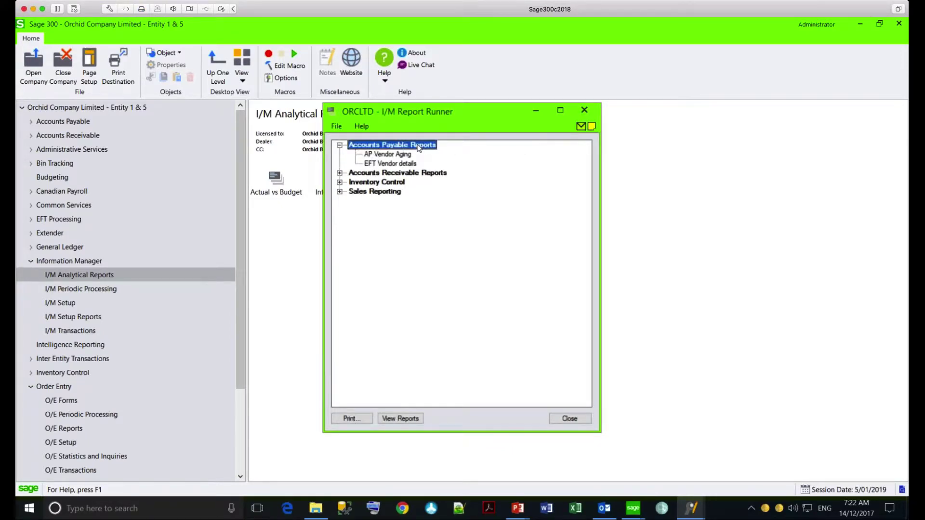
{"action": "right_click", "coordinate": [418, 147]}
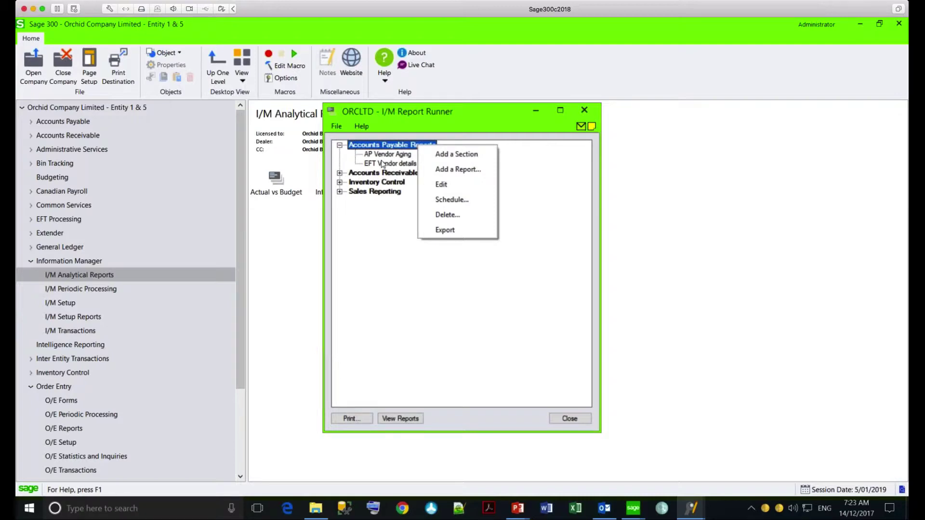
Step: Open the print settings of the AR Customer Aging - BF to WHL report under Accounts Receivable Reports and show its schedule options
{"action": "left_click", "coordinate": [340, 173]}
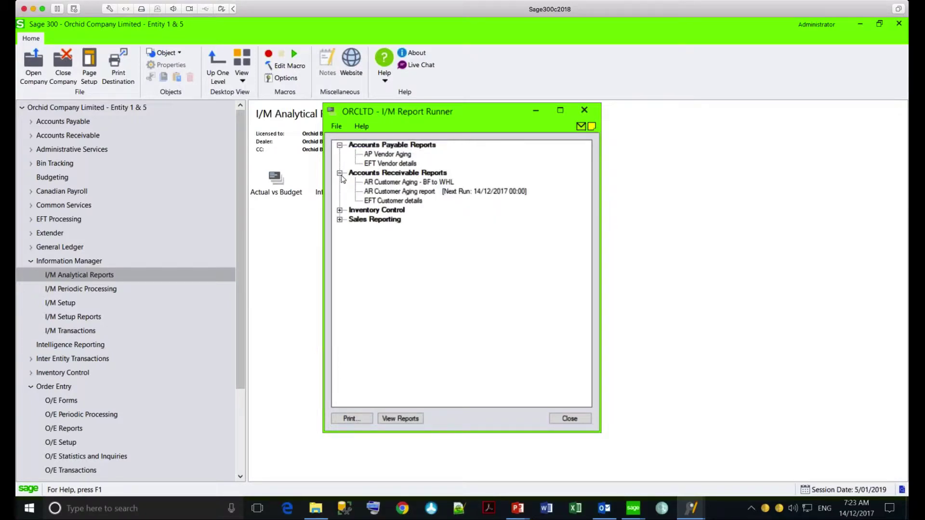
{"action": "left_click", "coordinate": [413, 184]}
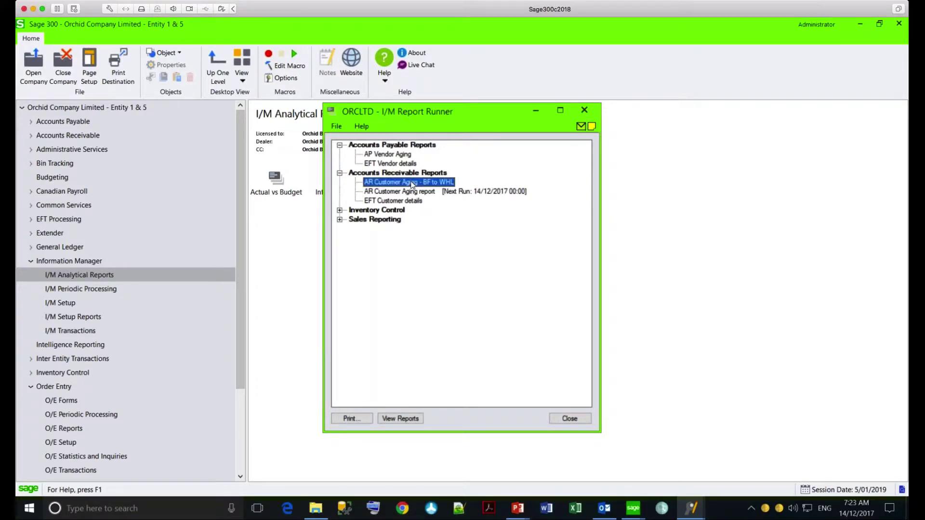
{"action": "left_click", "coordinate": [349, 419]}
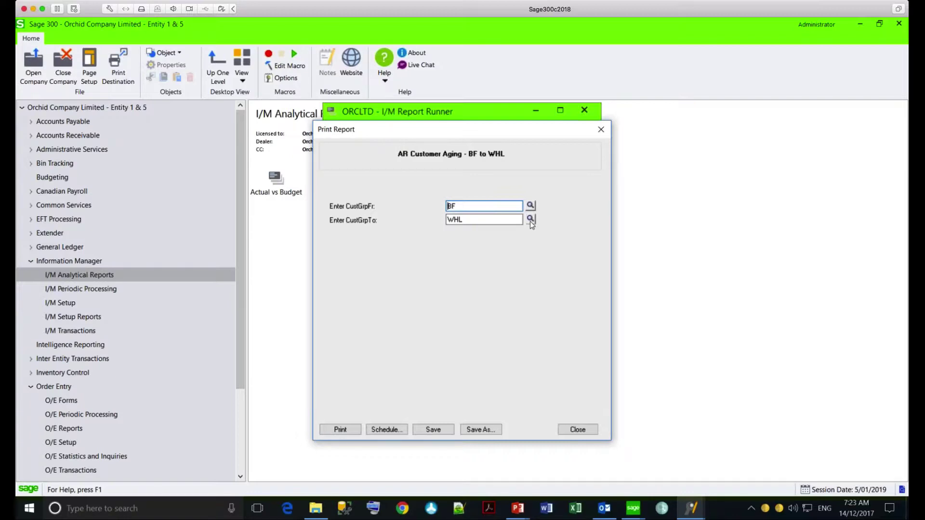
{"action": "left_click", "coordinate": [392, 430]}
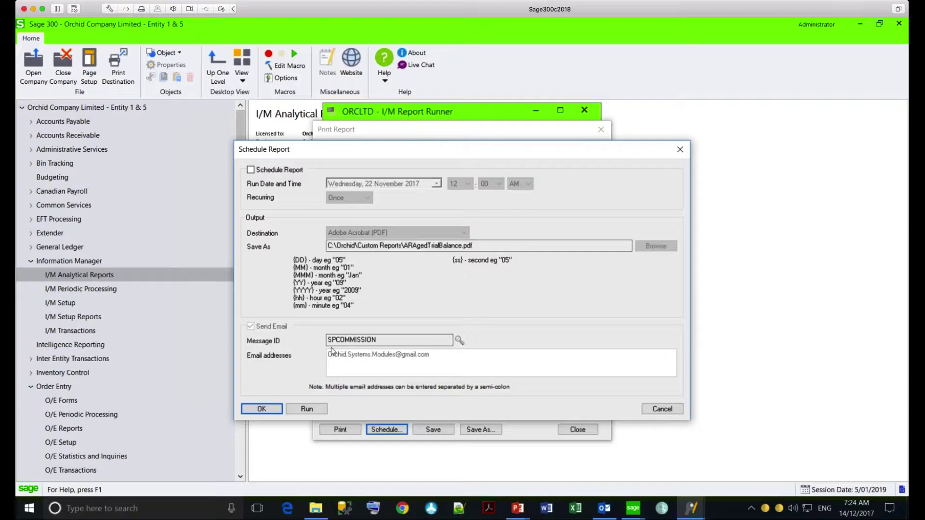
Step: Close the report's schedule and print settings and switch to Outlook to read the Latest Aged Trial Balance Attached e-mail
{"action": "left_click", "coordinate": [664, 410]}
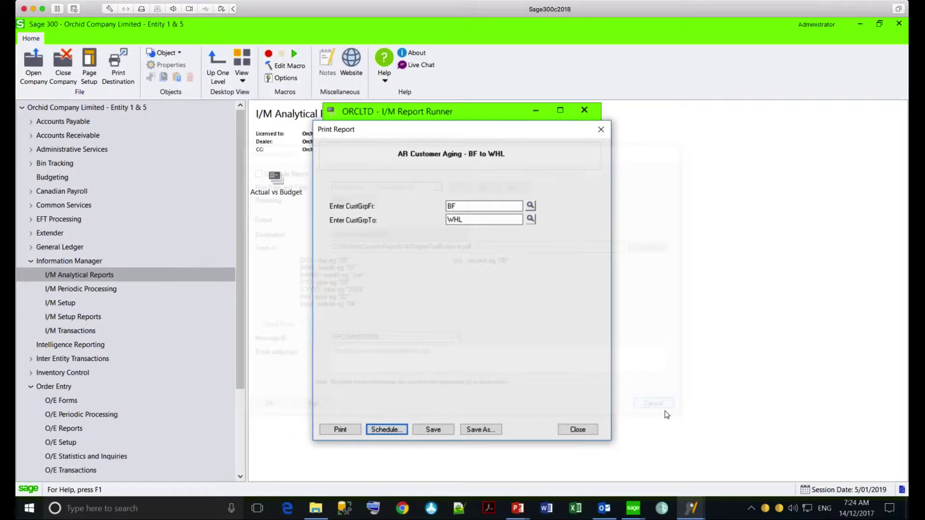
{"action": "left_click", "coordinate": [569, 430]}
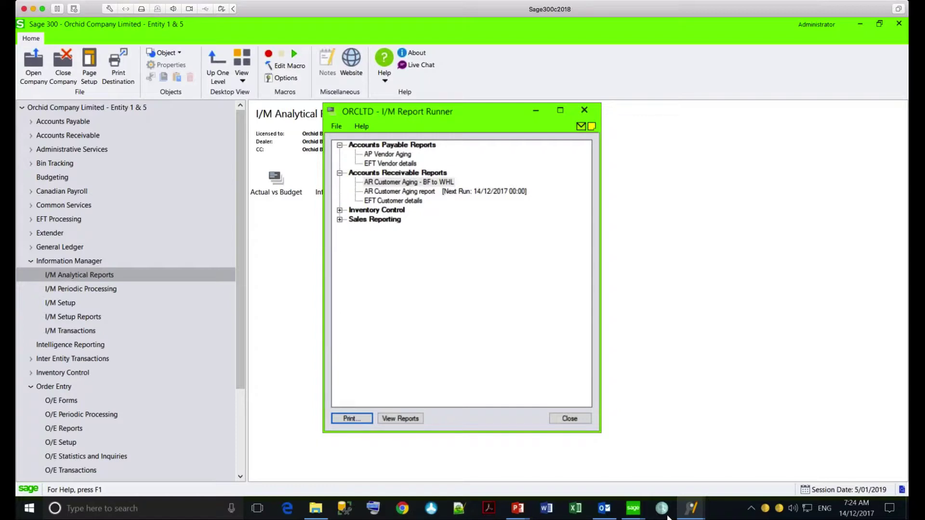
{"action": "mouse_move", "coordinate": [670, 518]}
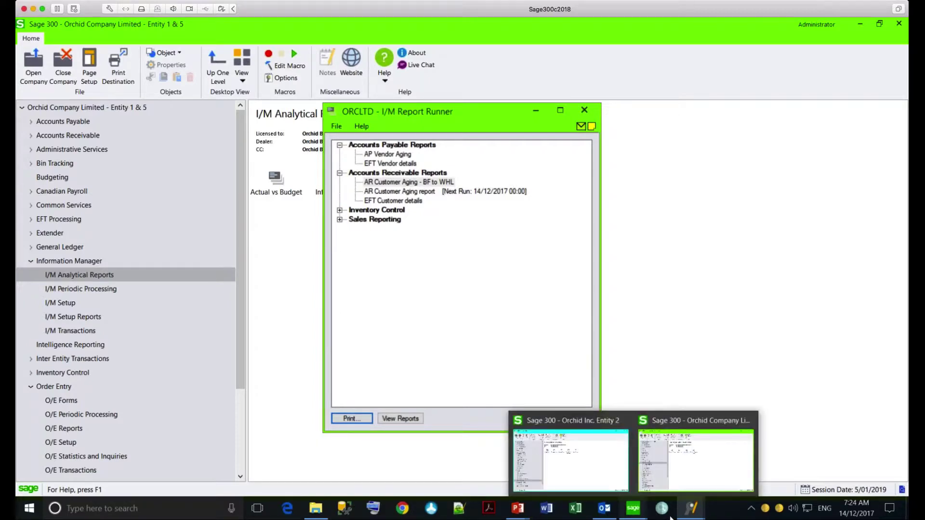
{"action": "left_click", "coordinate": [607, 515]}
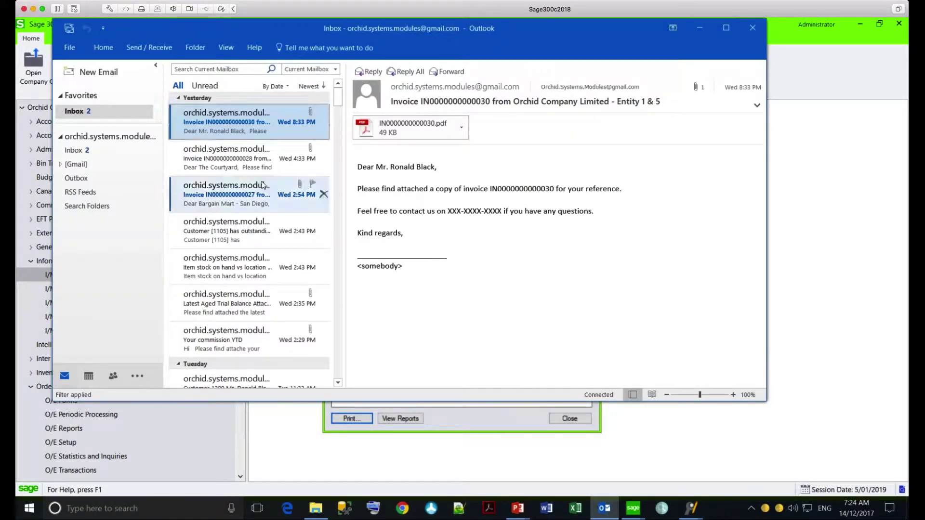
{"action": "left_click", "coordinate": [250, 304]}
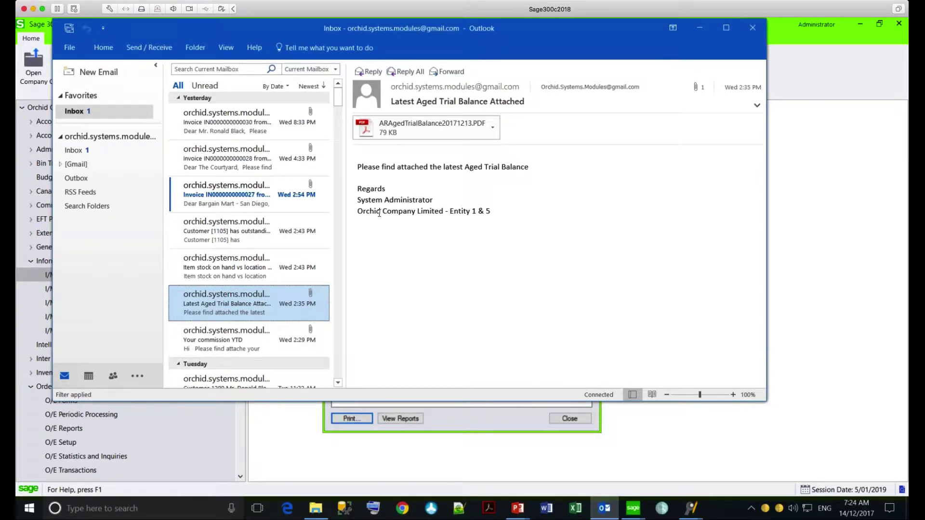
{"action": "left_click_drag", "start_coordinate": [501, 213], "coordinate": [353, 211]}
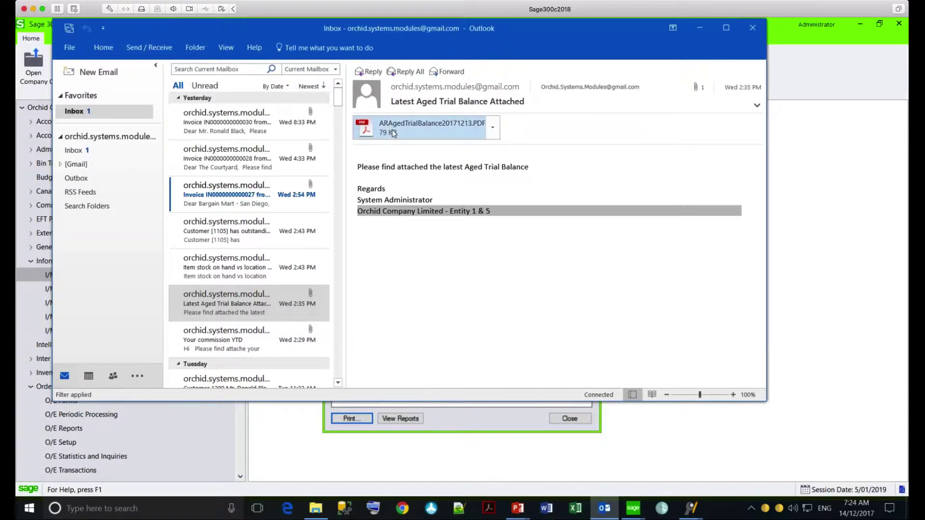
Step: View the e-mail's attachment ARAgedTrialBalance20171213.PDF, and close both the PDF and the Report Runner
{"action": "left_click", "coordinate": [419, 127]}
{"action": "double_click", "coordinate": [419, 128]}
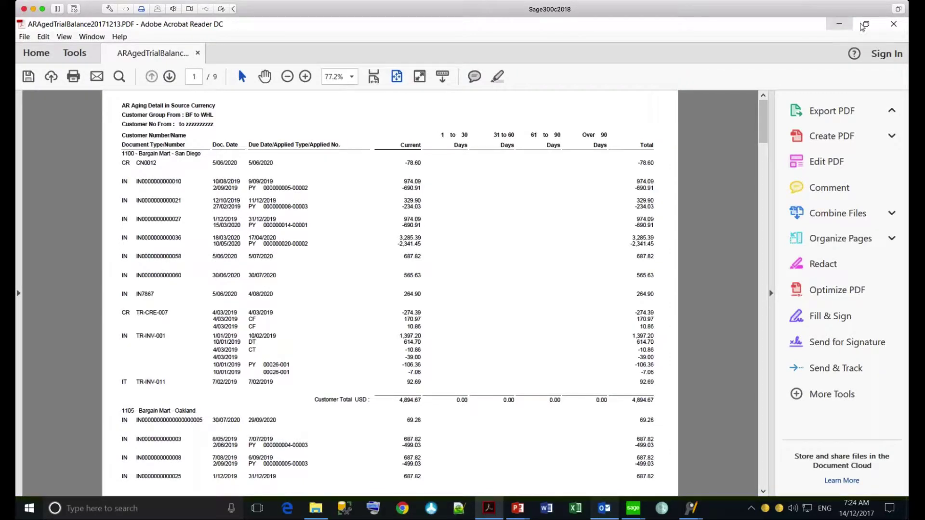
{"action": "left_click", "coordinate": [892, 25]}
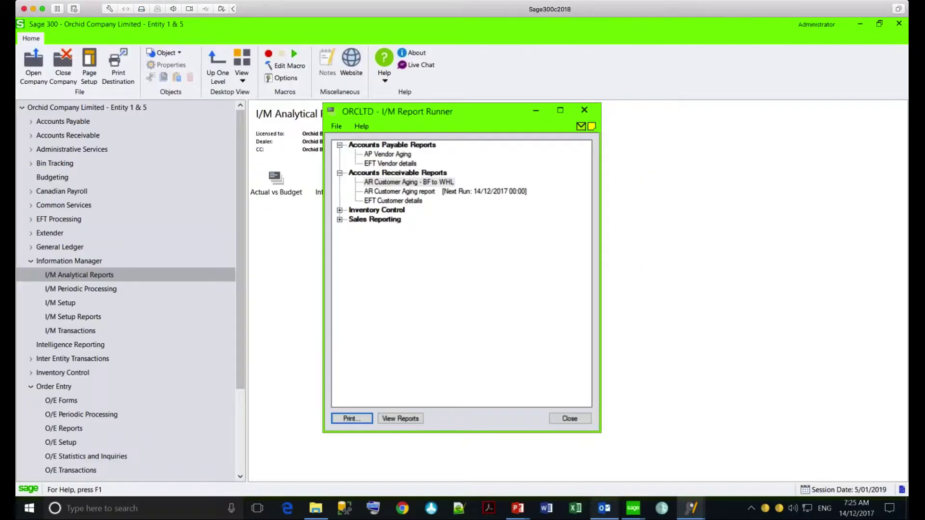
{"action": "left_click", "coordinate": [570, 419]}
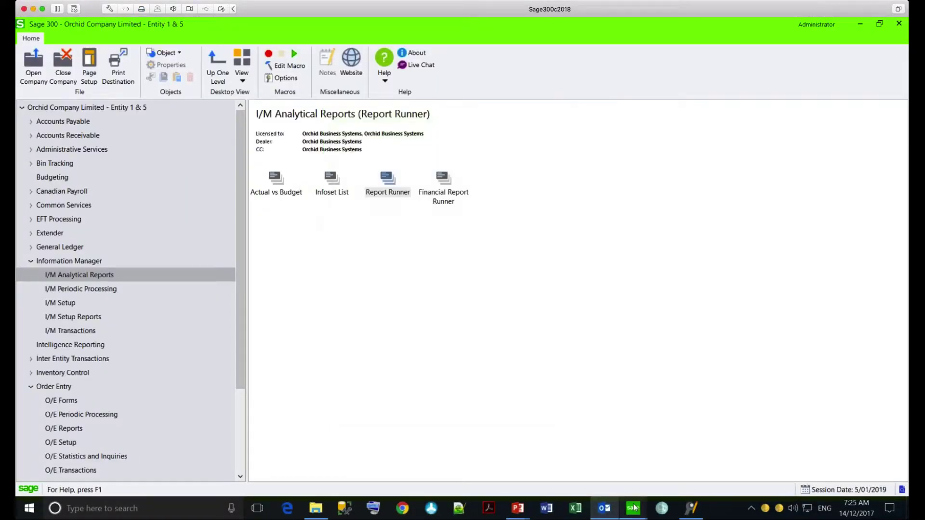
Step: Return to the Process Scheduler Schedules window and load the DAILYCHECKS schedule
{"action": "left_click", "coordinate": [690, 509]}
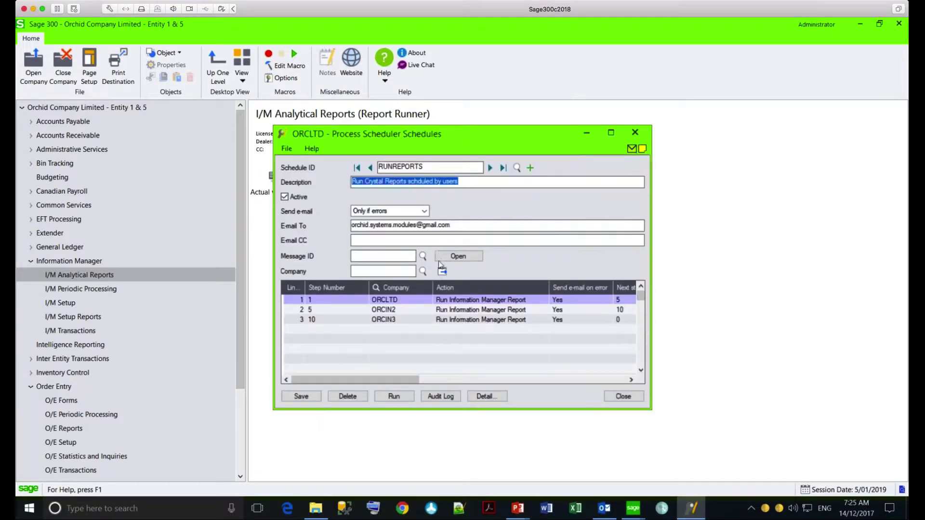
{"action": "left_click", "coordinate": [478, 302]}
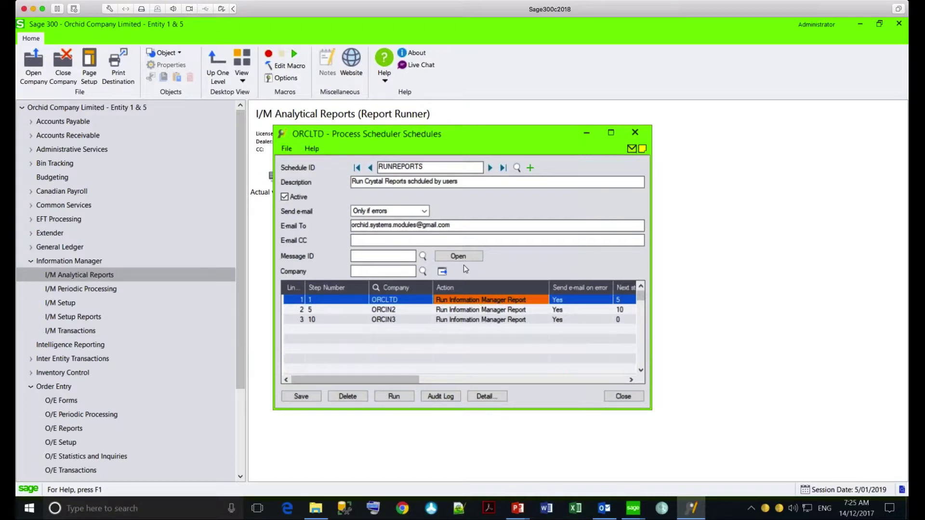
{"action": "left_click", "coordinate": [517, 168]}
{"action": "left_click", "coordinate": [379, 252]}
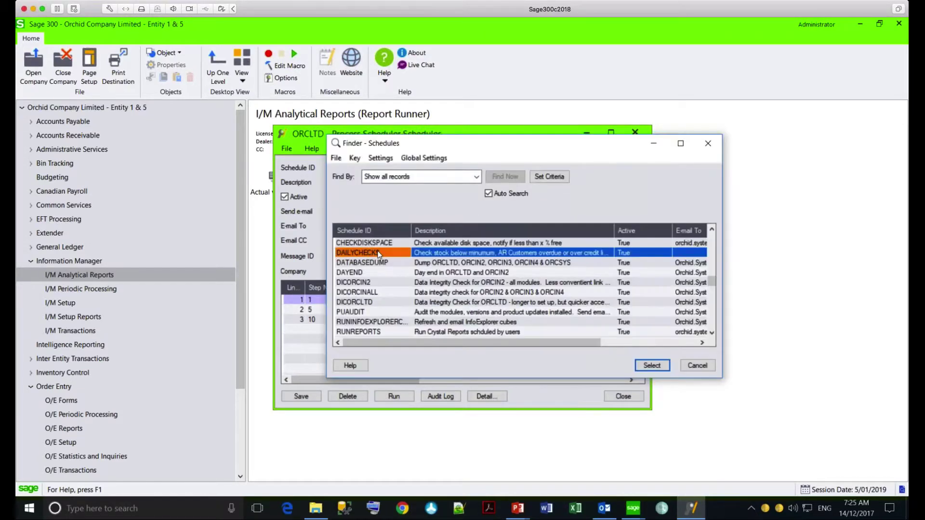
{"action": "left_click", "coordinate": [653, 365]}
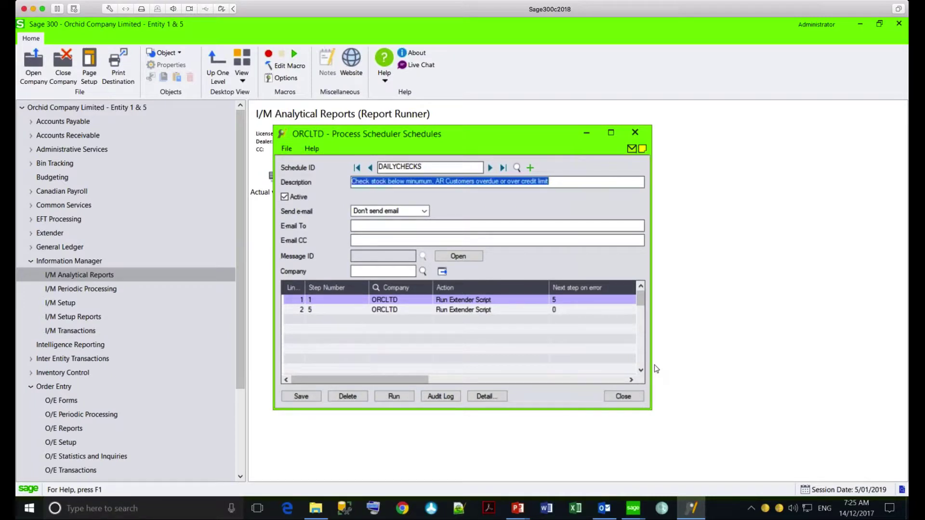
Step: Review the details of both Run Extender Script lines in the DAILYCHECKS schedule, starting with step 1
{"action": "left_click", "coordinate": [500, 303]}
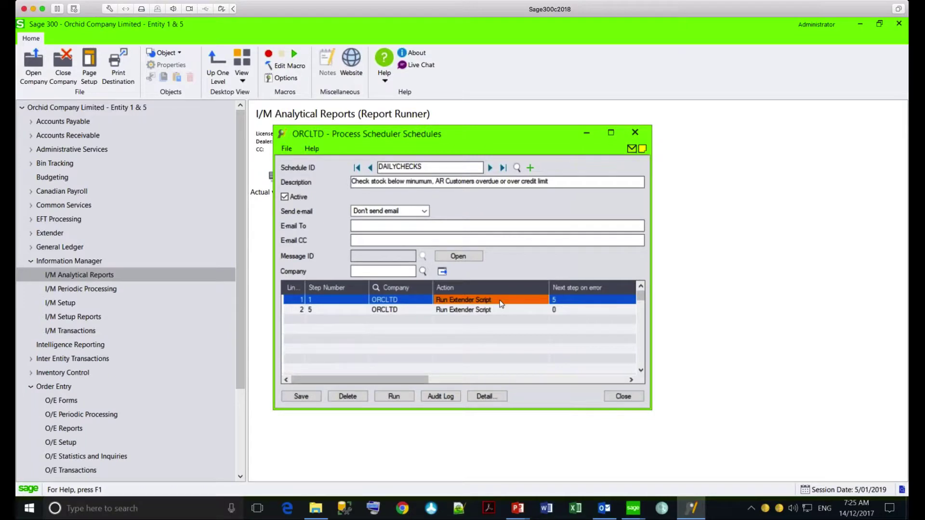
{"action": "left_click", "coordinate": [483, 397]}
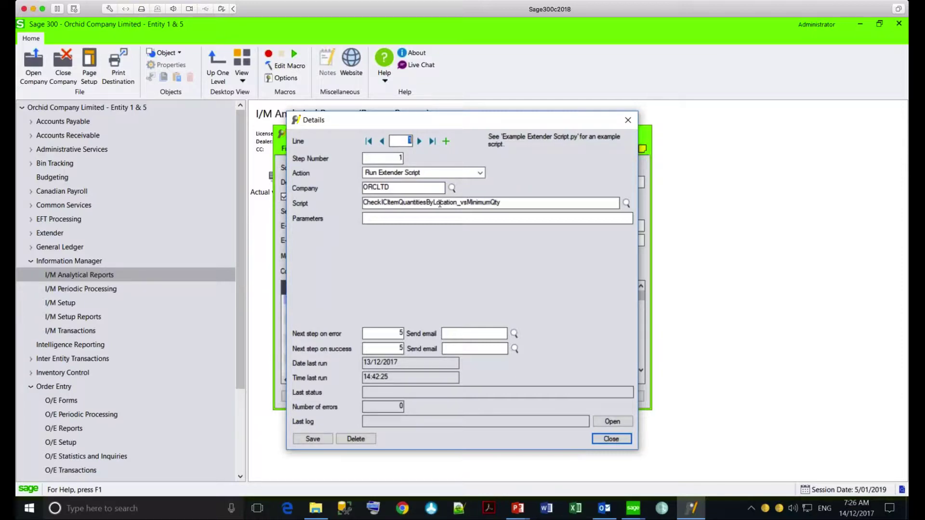
{"action": "left_click", "coordinate": [419, 141]}
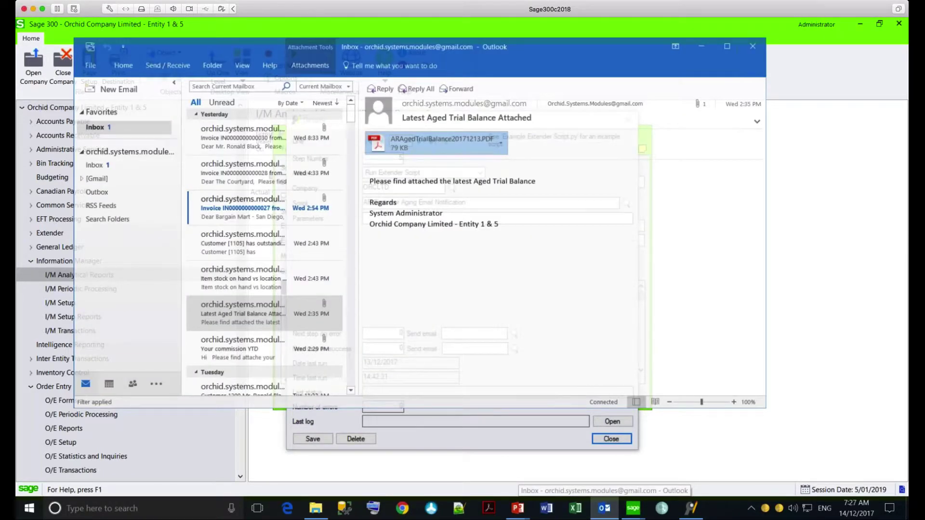
Step: In Outlook, read the stock on hand vs location minimum levels e-mail and open the first item's location details from its link
{"action": "left_click", "coordinate": [243, 264]}
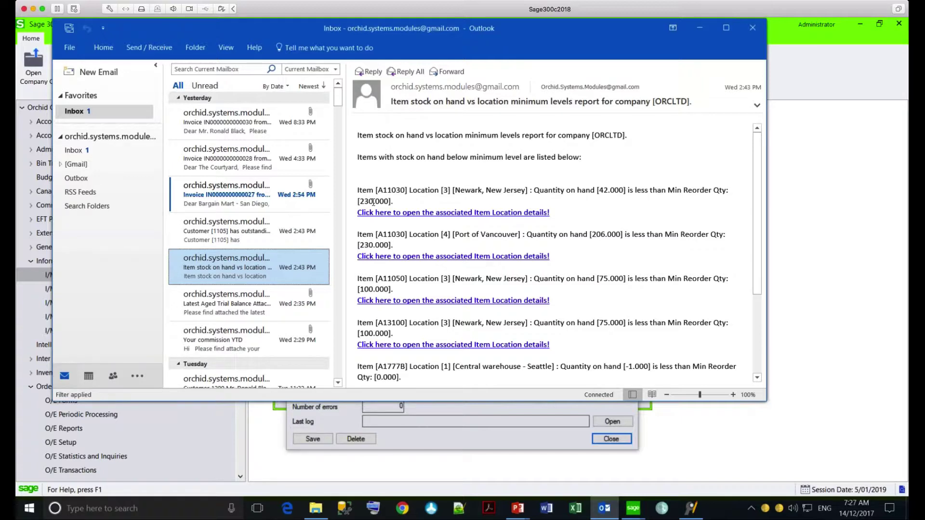
{"action": "right_click", "coordinate": [394, 217]}
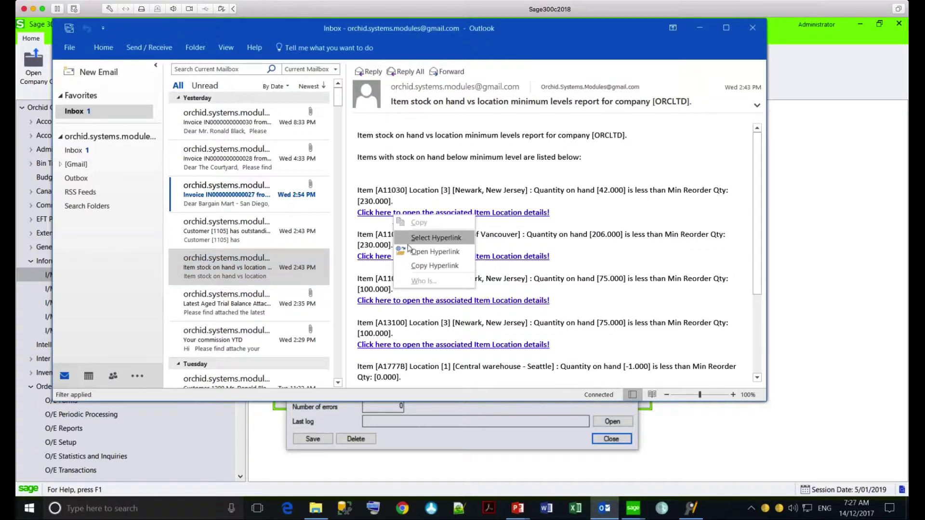
{"action": "left_click", "coordinate": [435, 251]}
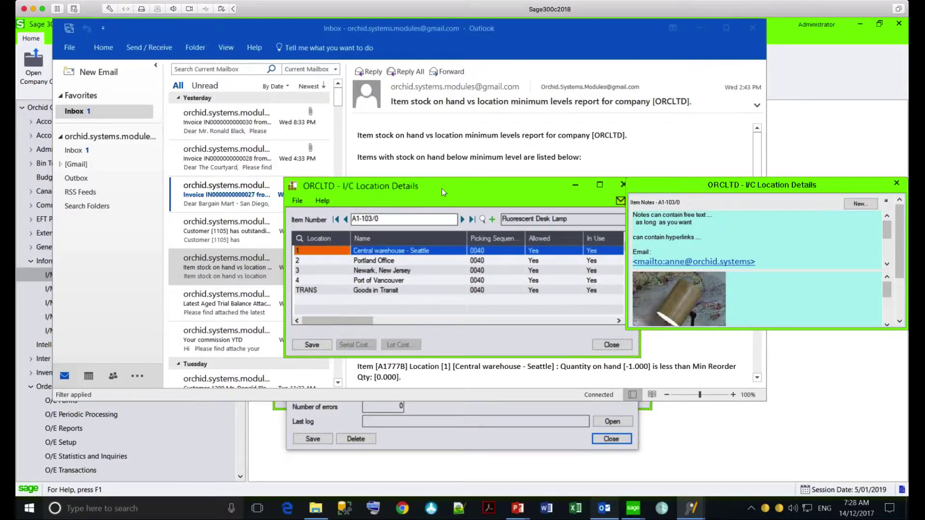
{"action": "left_click_drag", "start_coordinate": [441, 189], "coordinate": [428, 188]}
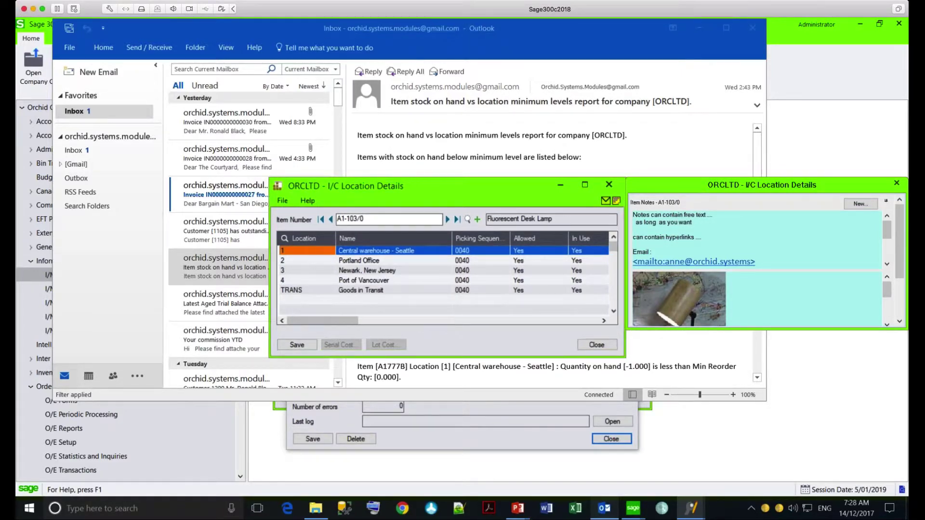
Step: Read the customer outstanding balance e-mail and open the associated A/R Customer Inquiry from its link
{"action": "left_click", "coordinate": [236, 231]}
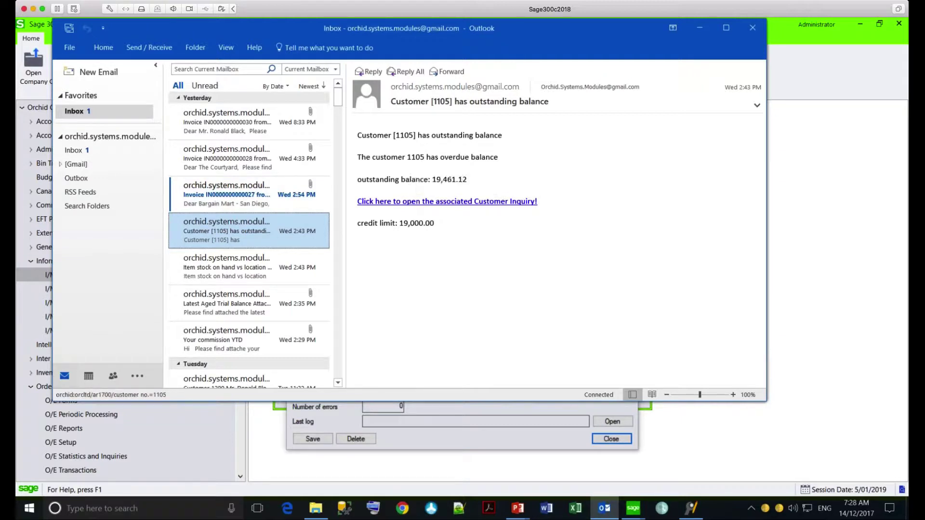
{"action": "right_click", "coordinate": [410, 202]}
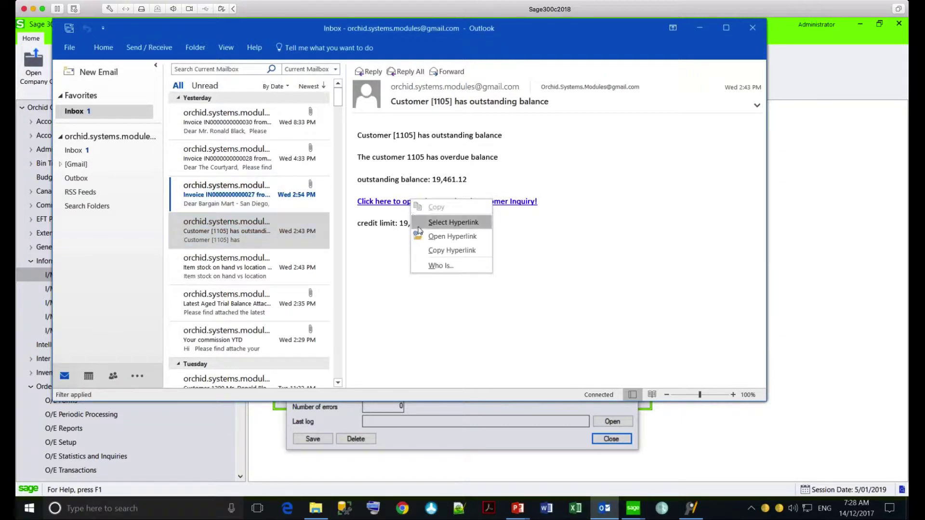
{"action": "left_click", "coordinate": [431, 236]}
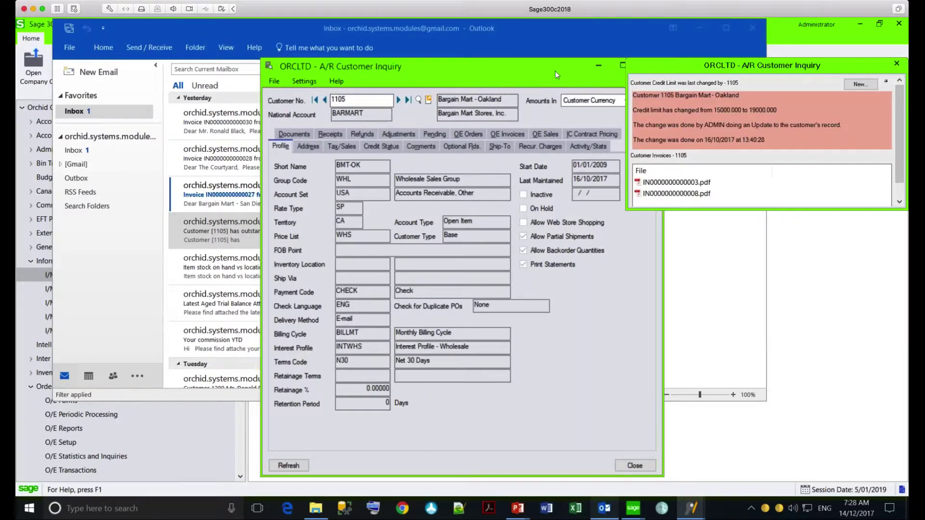
{"action": "left_click_drag", "start_coordinate": [557, 74], "coordinate": [517, 74]}
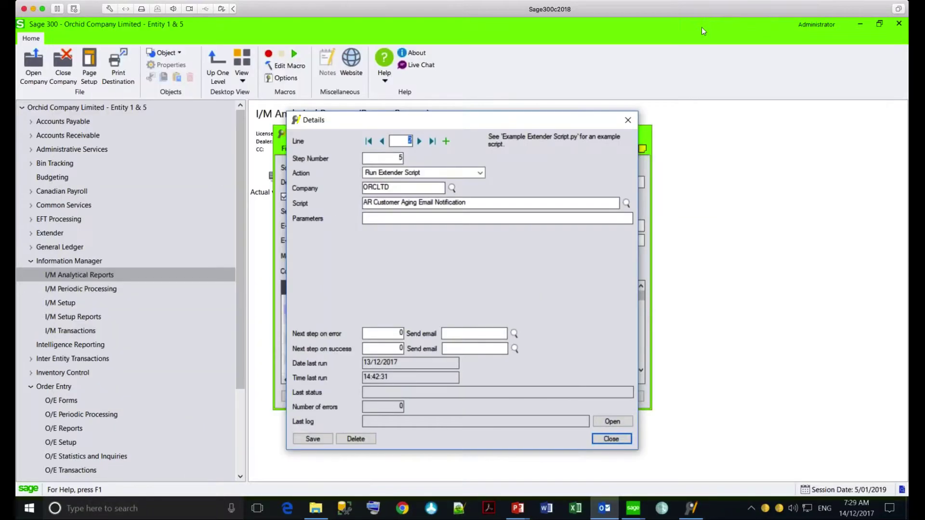
Step: Close the schedule line details and the Process Scheduler Schedules window, and open Event Types from Extender Setup
{"action": "left_click", "coordinate": [611, 440]}
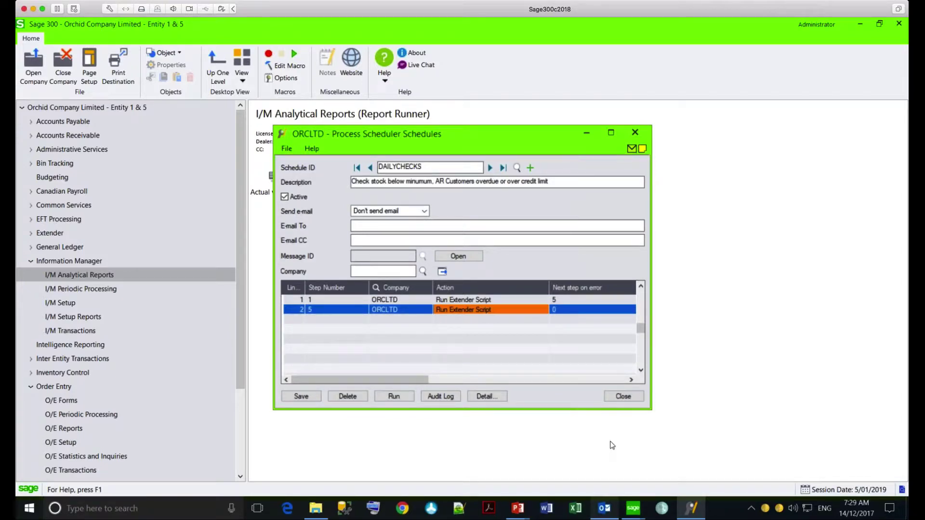
{"action": "left_click", "coordinate": [622, 397]}
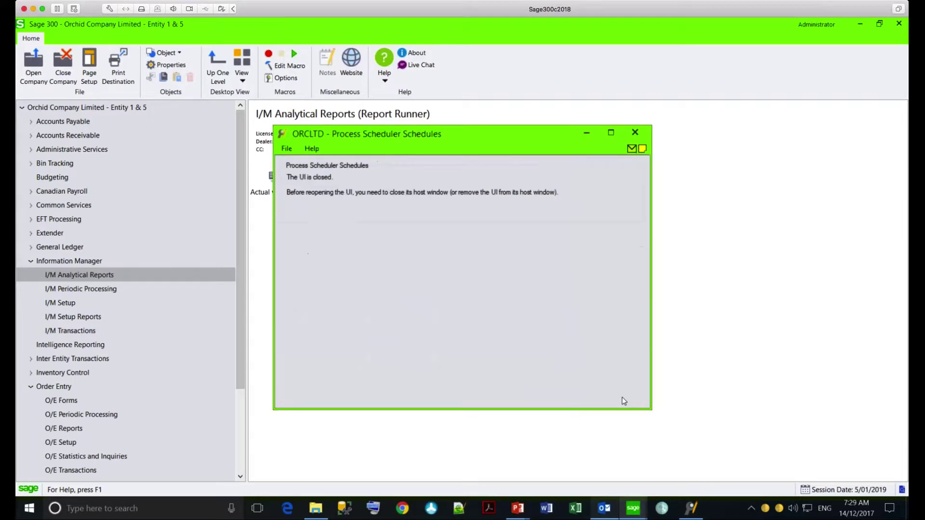
{"action": "left_click", "coordinate": [30, 261]}
{"action": "left_click", "coordinate": [31, 233]}
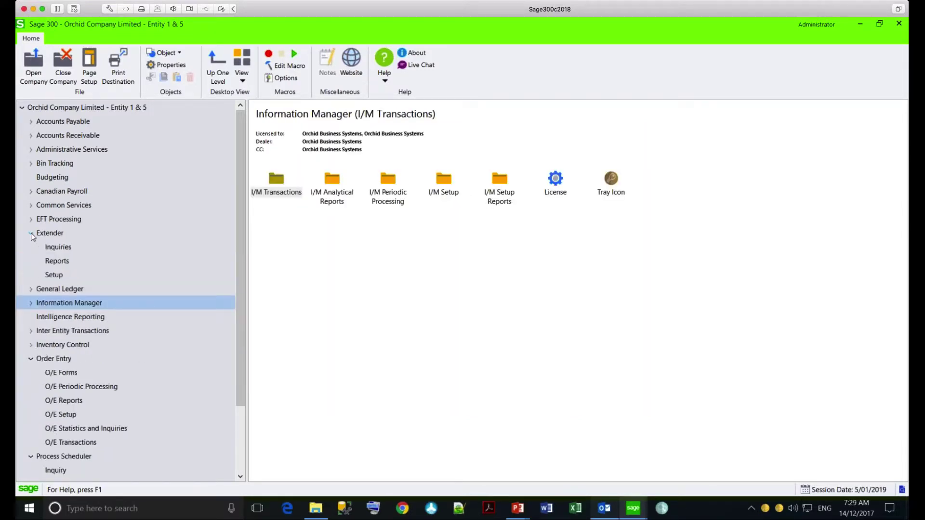
{"action": "left_click", "coordinate": [57, 276]}
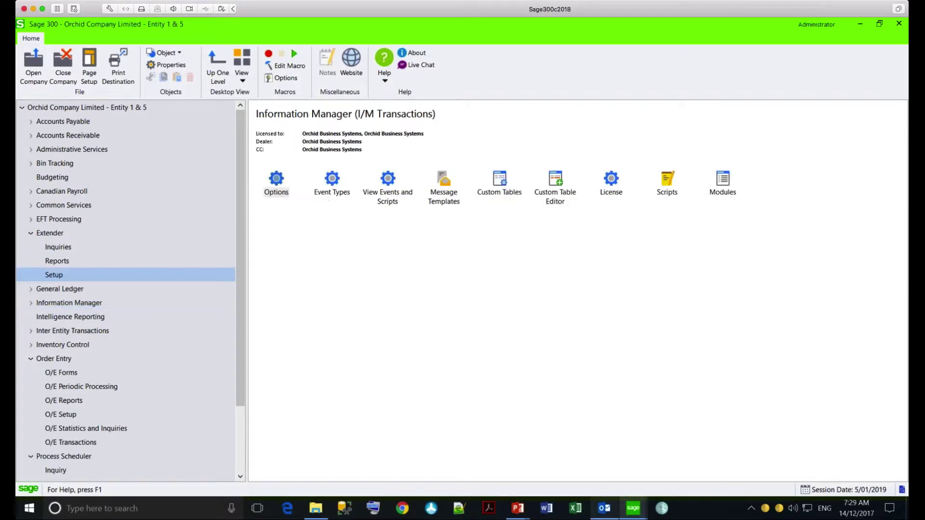
{"action": "left_click", "coordinate": [333, 186]}
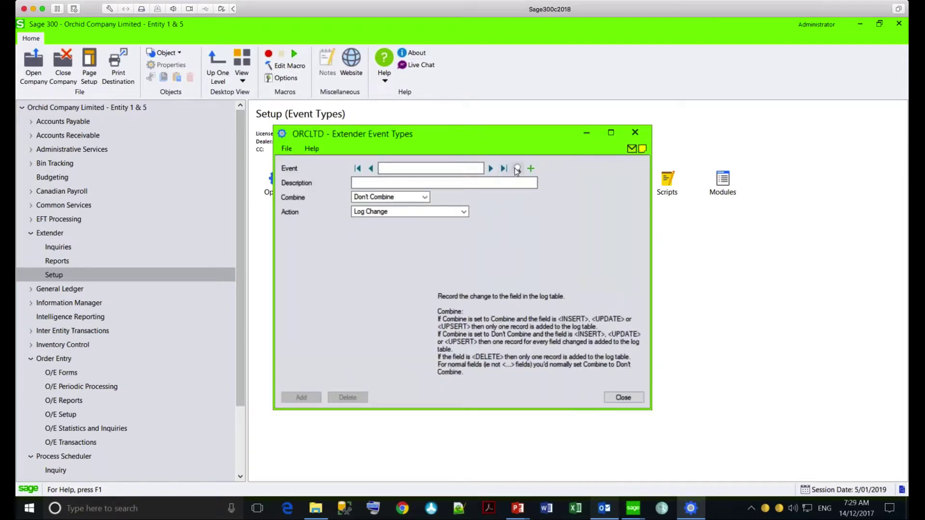
Step: Load the VENDORINTEGRATION event type to review its Run Program action and macro command
{"action": "left_click", "coordinate": [518, 170]}
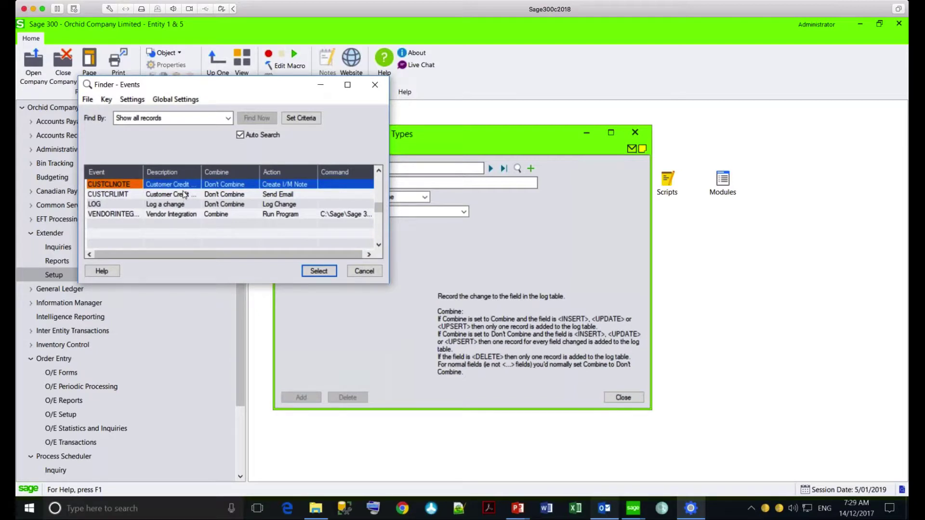
{"action": "left_click", "coordinate": [178, 215]}
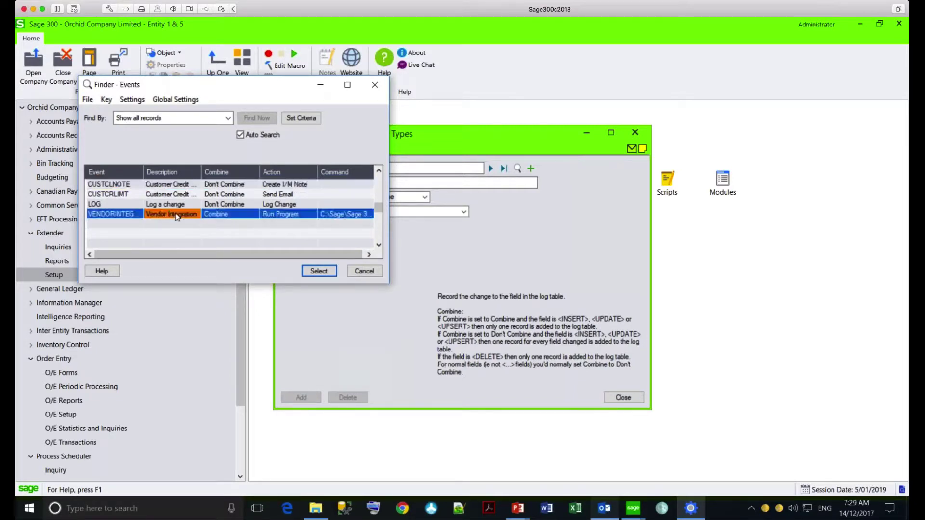
{"action": "left_click", "coordinate": [310, 273]}
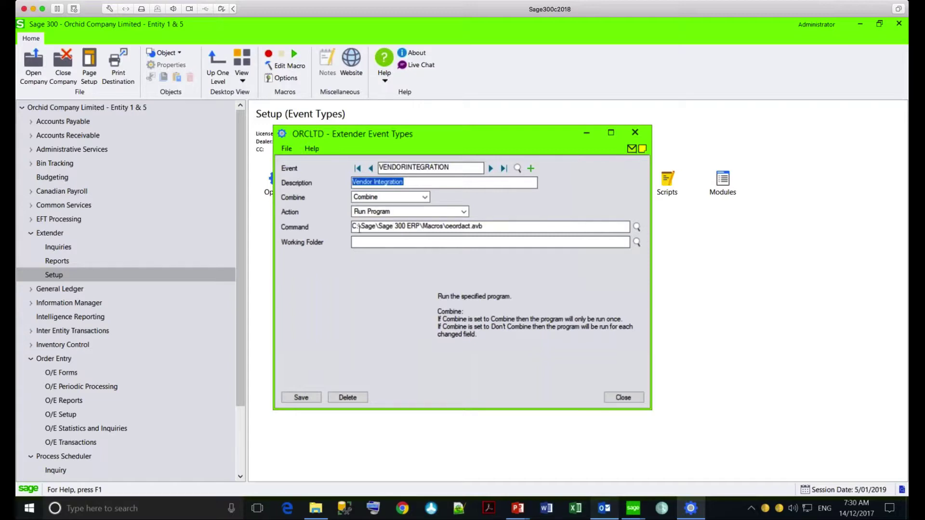
{"action": "left_click", "coordinate": [489, 229]}
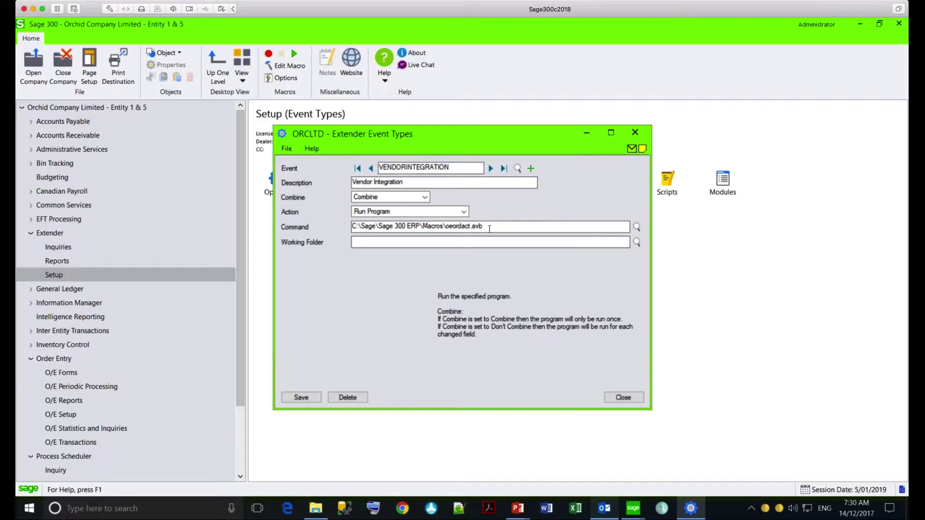
Step: Close Event Types, open View Events and Scripts, and review the scripts attached to the OE0500 Order Details view
{"action": "left_click", "coordinate": [635, 132]}
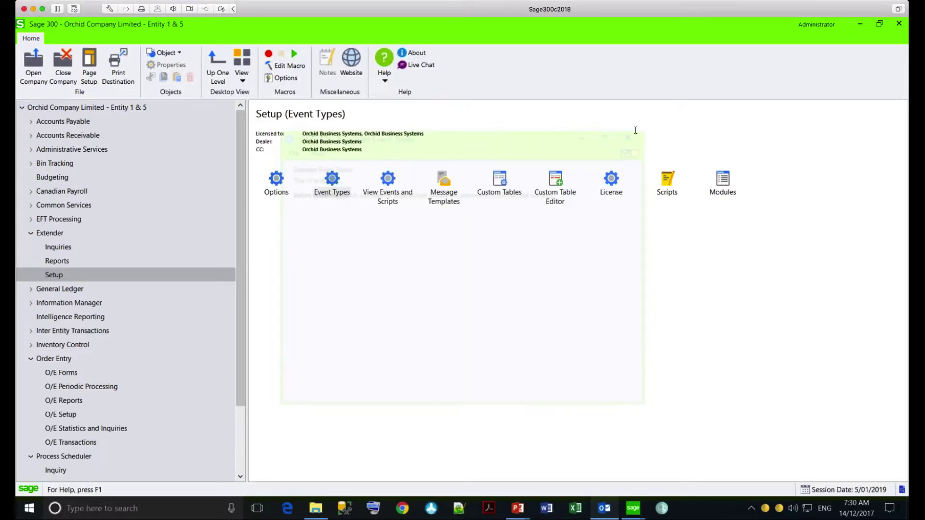
{"action": "double_click", "coordinate": [388, 185]}
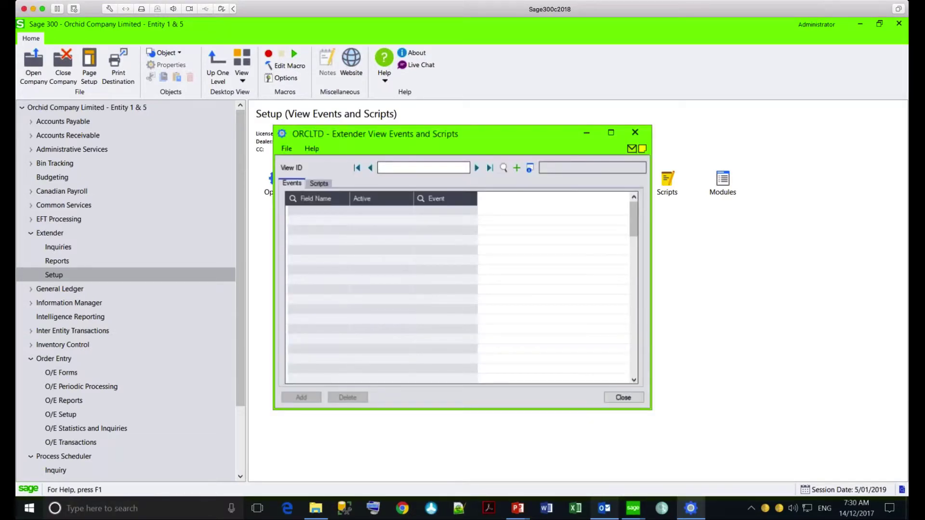
{"action": "left_click", "coordinate": [503, 169]}
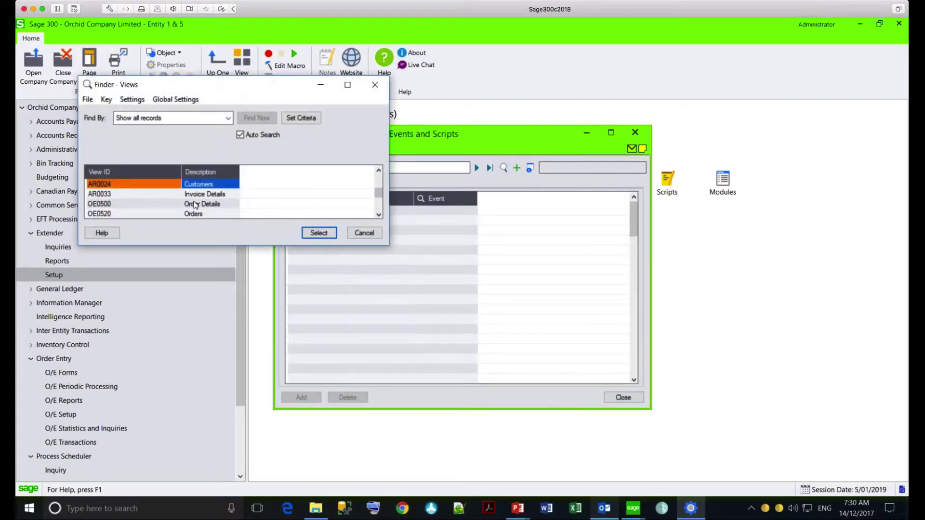
{"action": "left_click", "coordinate": [212, 207]}
{"action": "left_click", "coordinate": [333, 234]}
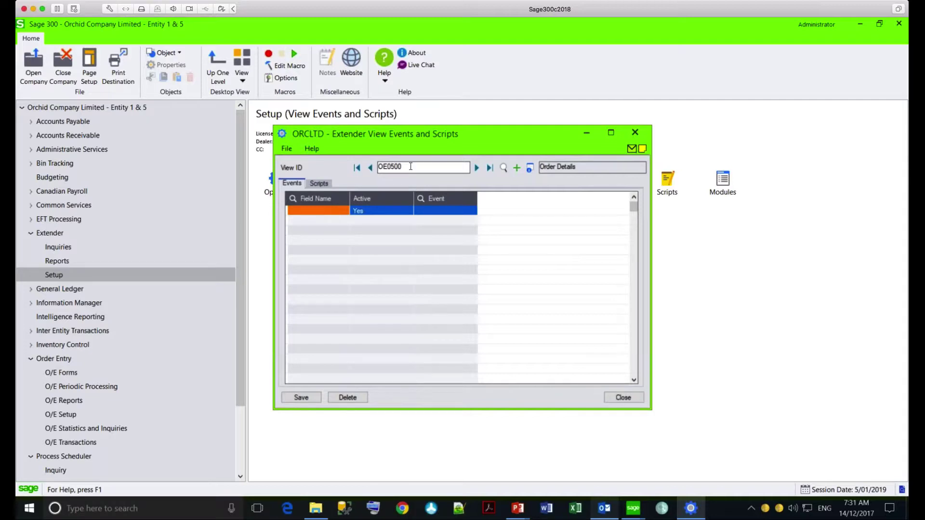
{"action": "left_click", "coordinate": [319, 183]}
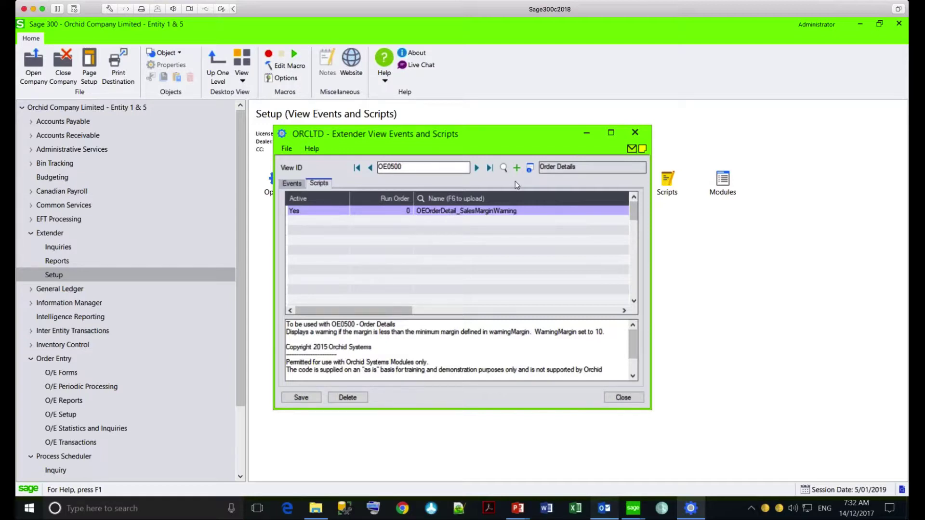
Step: Close the Extender window, open O/E Order Entry from Order Entry transactions, and load the posted order for The Courtyard
{"action": "key", "text": "alt+F4"}
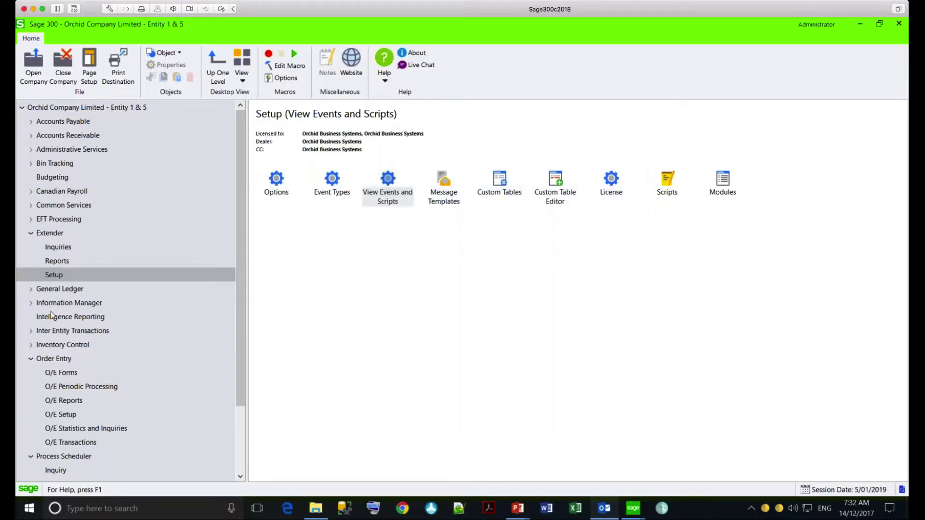
{"action": "left_click", "coordinate": [31, 232]}
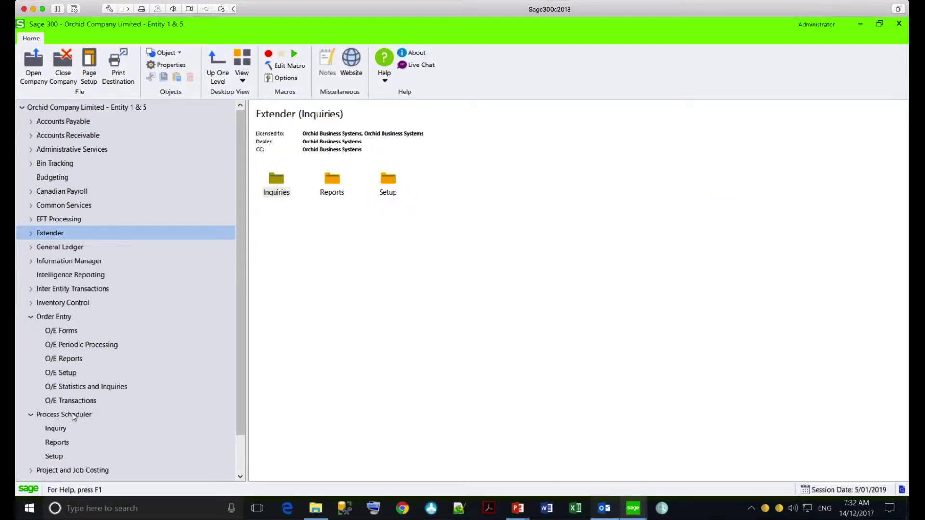
{"action": "left_click", "coordinate": [30, 415]}
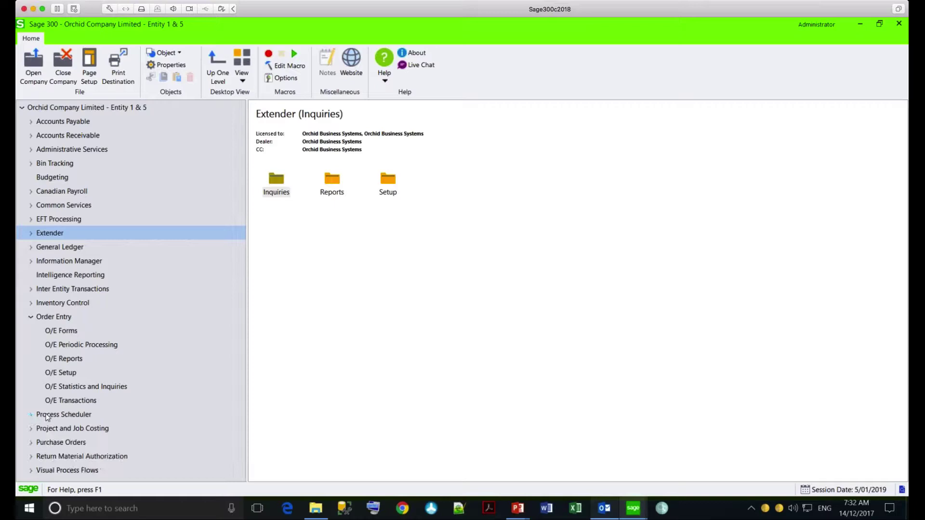
{"action": "left_click", "coordinate": [81, 402]}
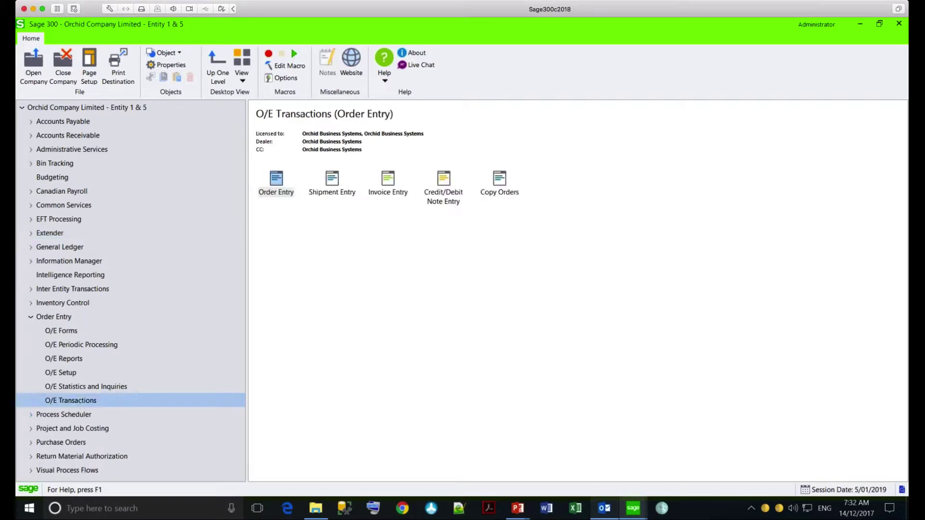
{"action": "double_click", "coordinate": [277, 179]}
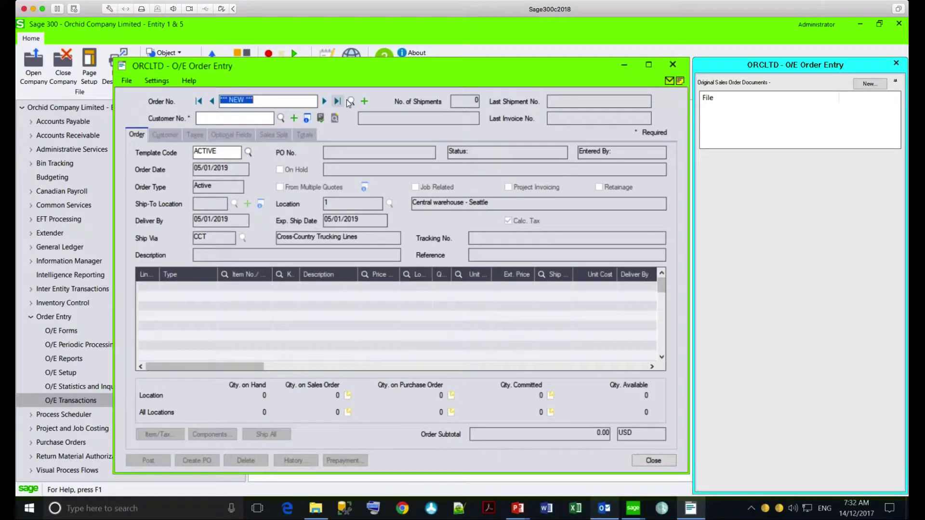
{"action": "left_click", "coordinate": [350, 101]}
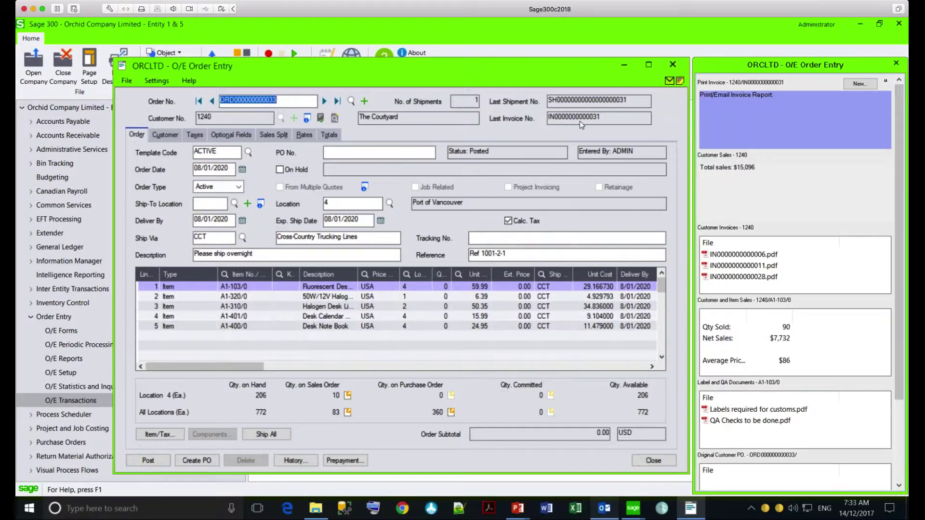
Step: Print the order's invoice report from the Print Invoice pane beside the order and acknowledge the message
{"action": "mouse_move", "coordinate": [760, 258]}
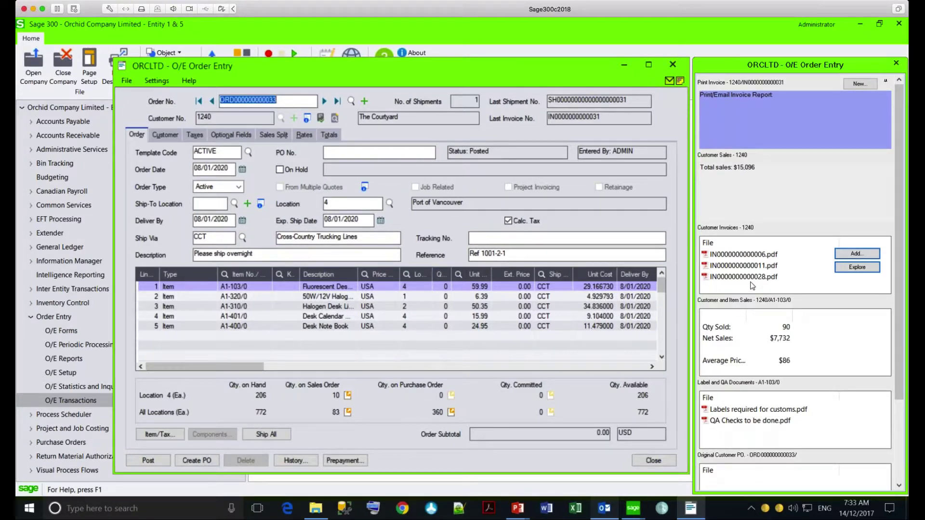
{"action": "mouse_move", "coordinate": [757, 106]}
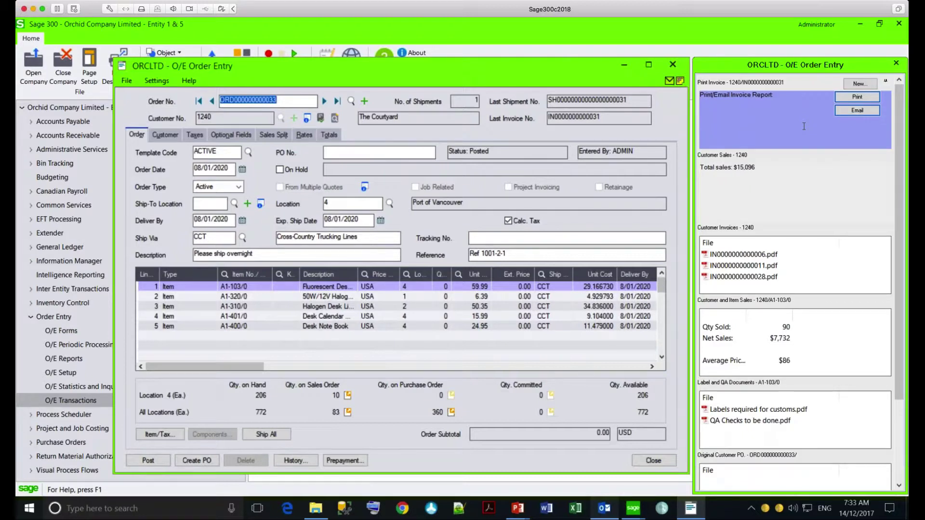
{"action": "left_click", "coordinate": [851, 98]}
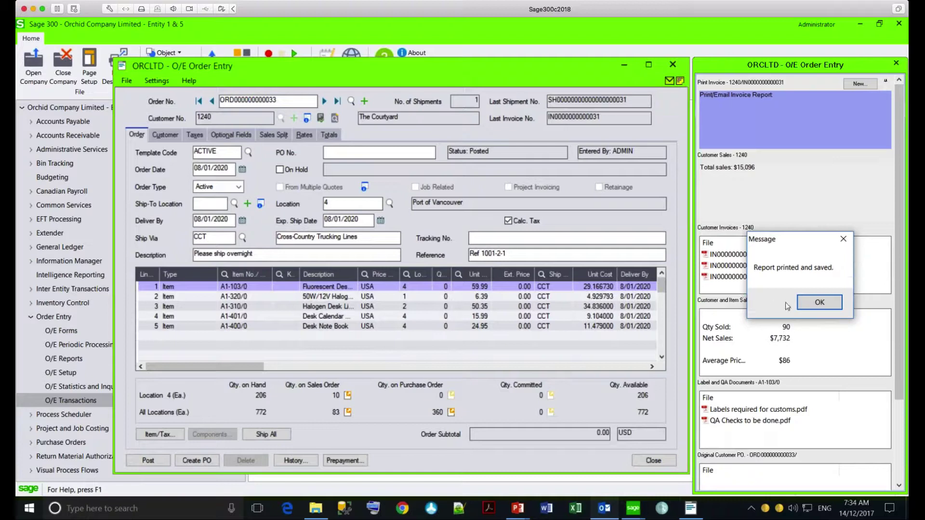
{"action": "left_click", "coordinate": [810, 302]}
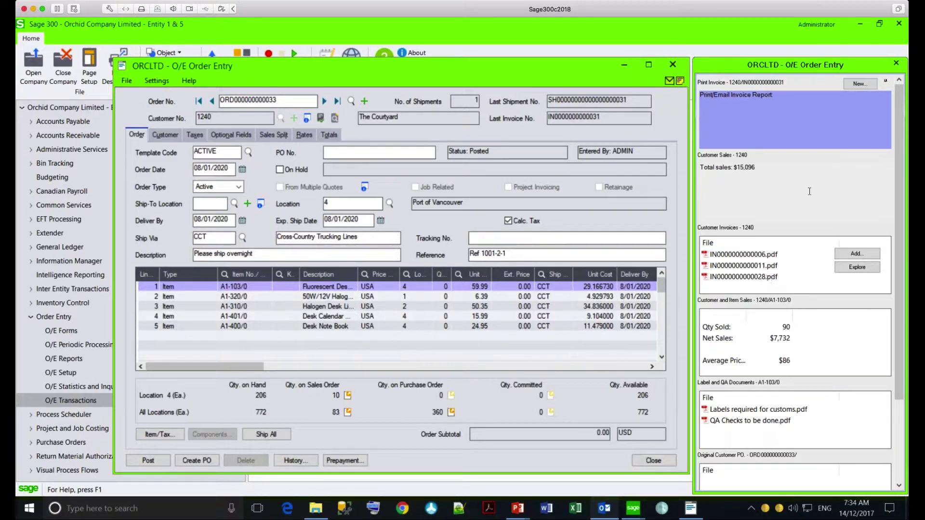
Step: Email the order's invoice report, read the received message and its PDF attachment in Outlook, and return to the order
{"action": "mouse_move", "coordinate": [851, 112]}
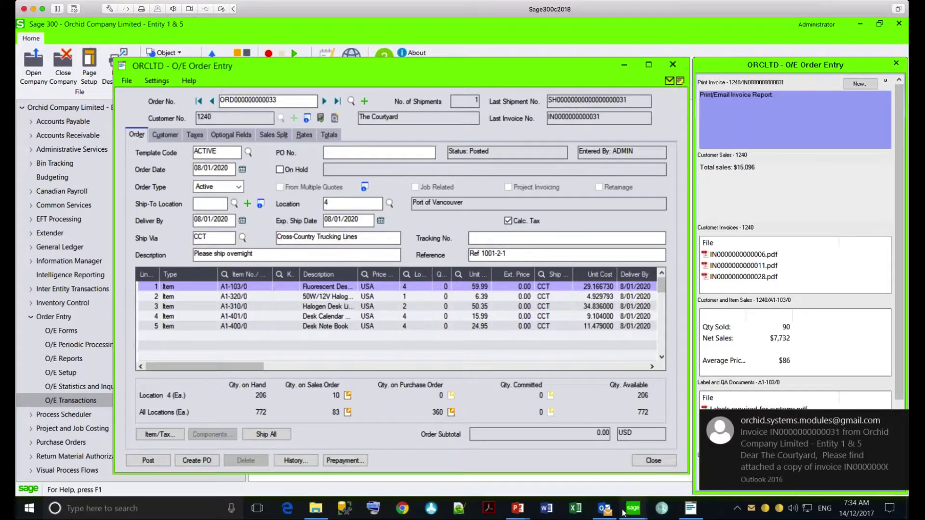
{"action": "left_click", "coordinate": [605, 511]}
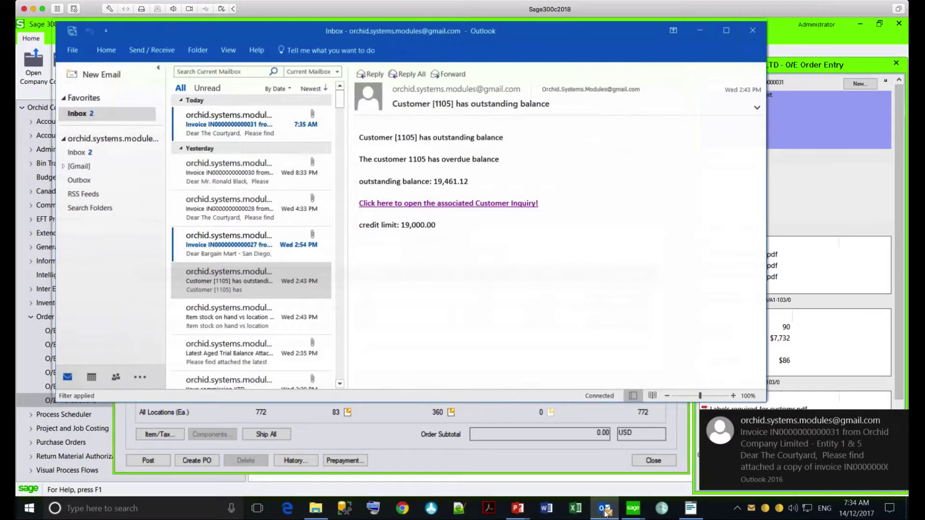
{"action": "left_click", "coordinate": [241, 123]}
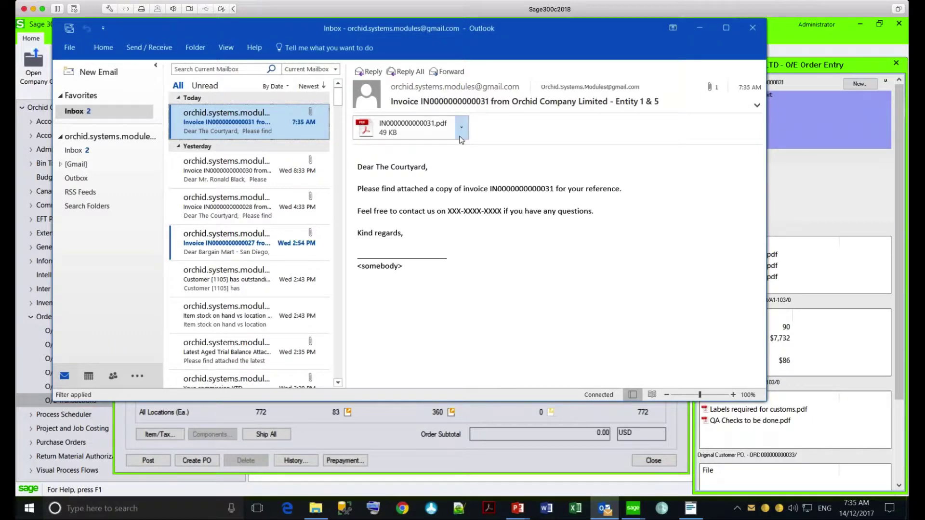
{"action": "double_click", "coordinate": [427, 129]}
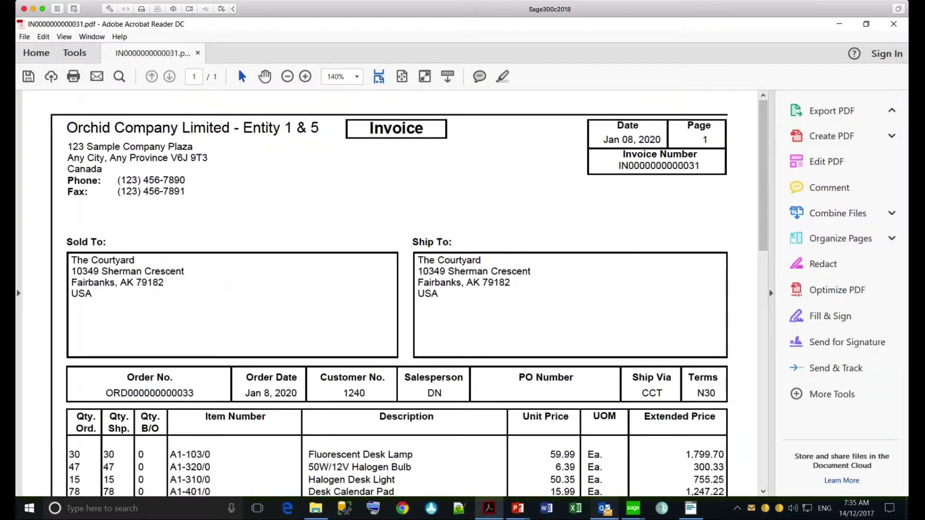
{"action": "key", "text": "alt+F4"}
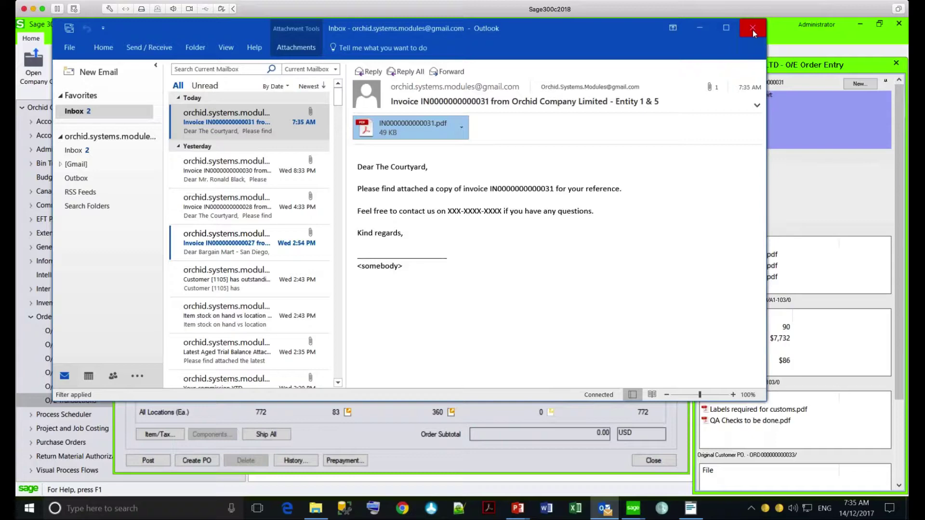
{"action": "left_click", "coordinate": [752, 30]}
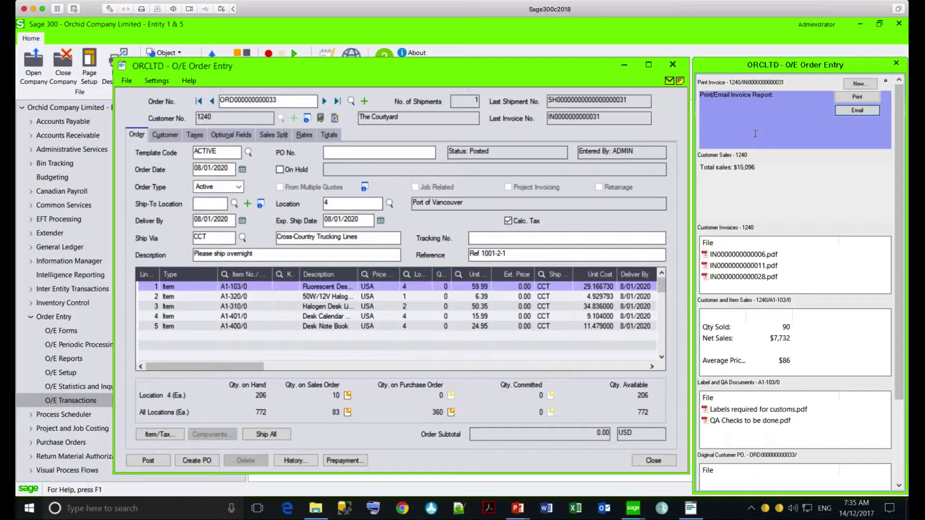
Step: Close Order Entry and open batch 68, showing linked documents, from the A/P Invoice Batch List
{"action": "left_click", "coordinate": [673, 65]}
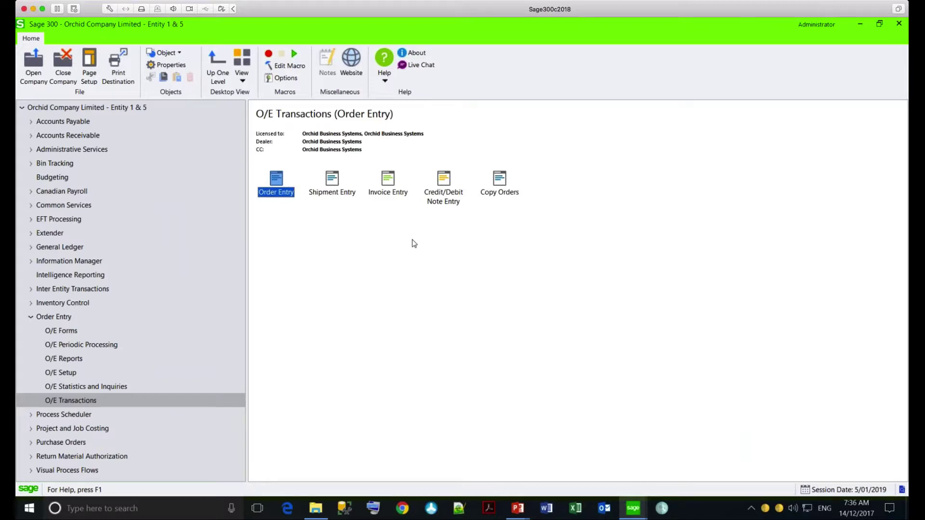
{"action": "key", "text": "BackSpace"}
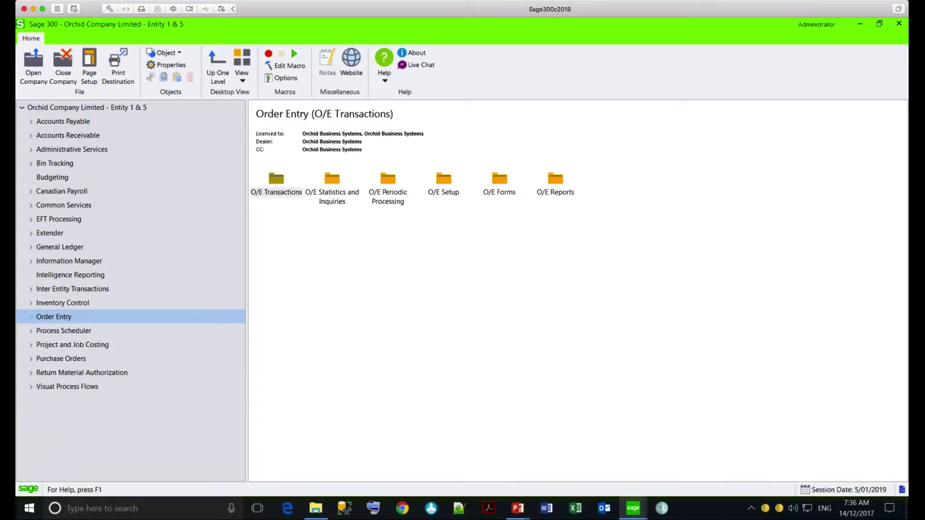
{"action": "left_click", "coordinate": [31, 122]}
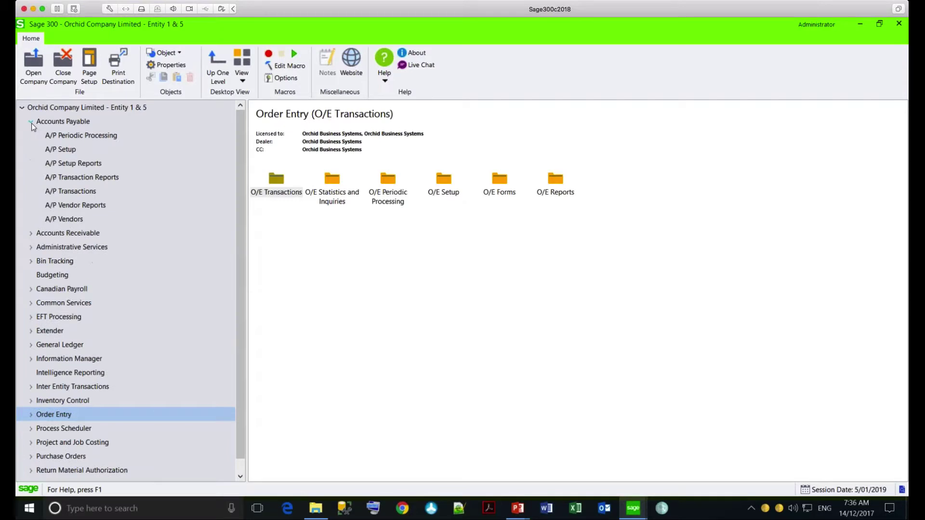
{"action": "left_click", "coordinate": [79, 193]}
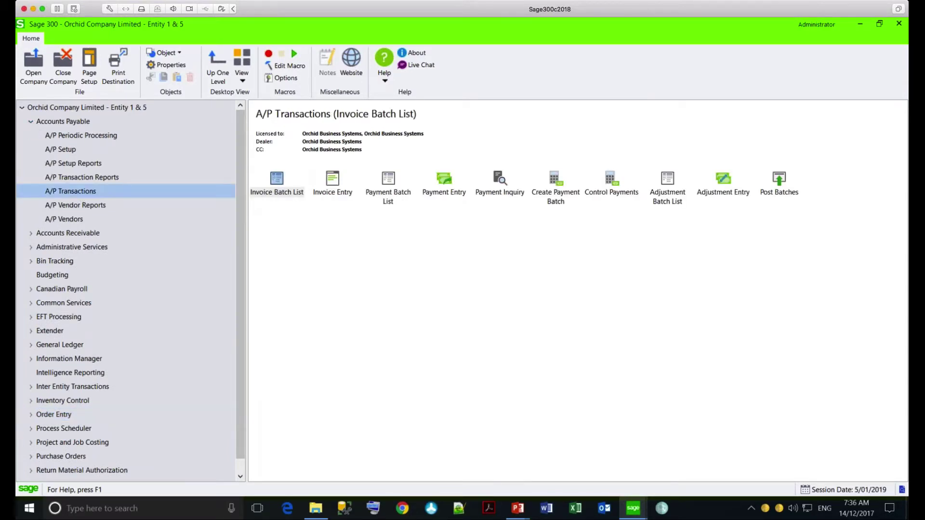
{"action": "double_click", "coordinate": [276, 182]}
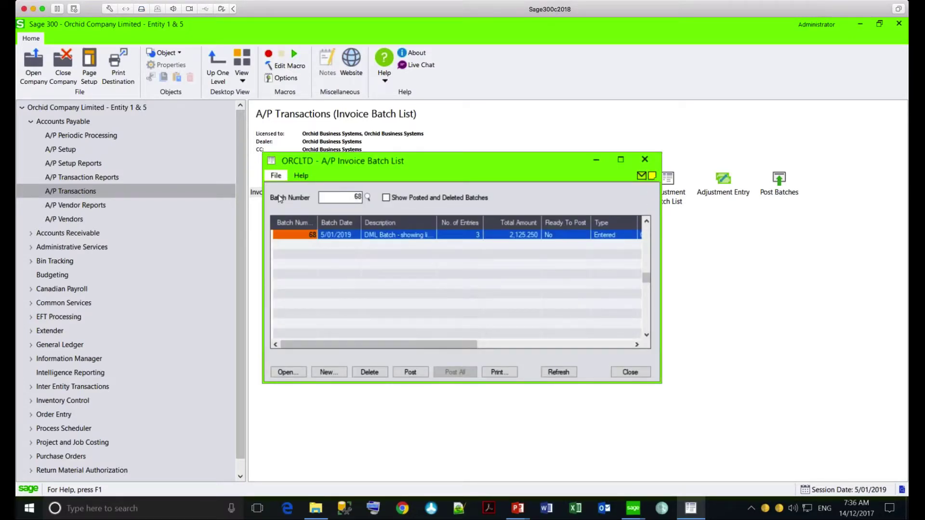
{"action": "left_click", "coordinate": [361, 238]}
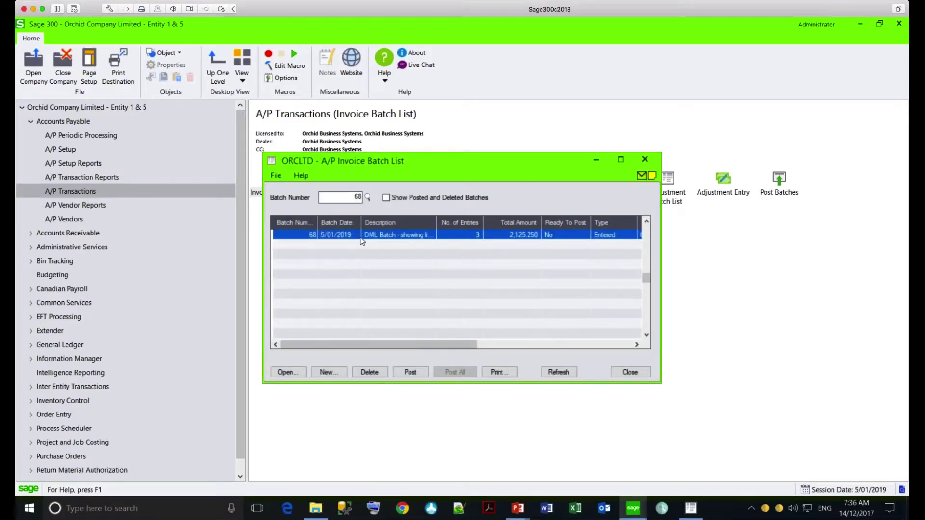
{"action": "double_click", "coordinate": [362, 238]}
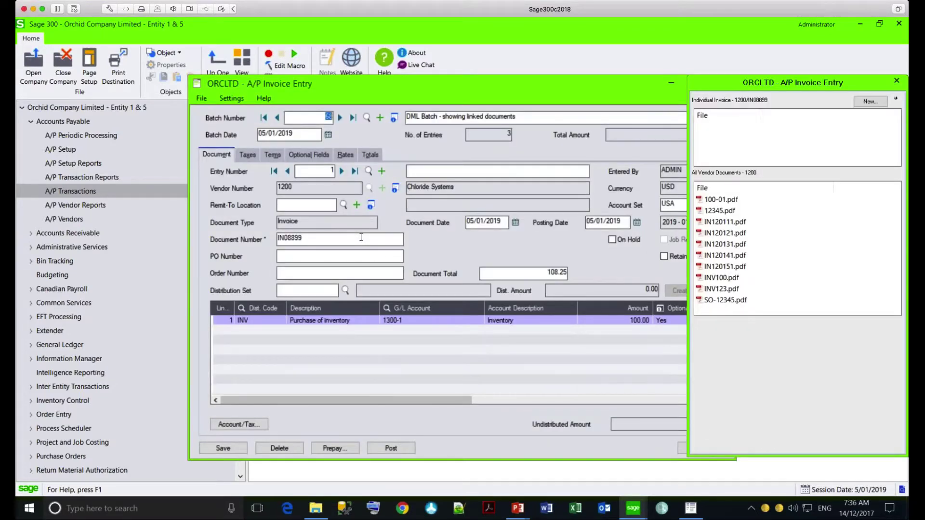
Step: Position the A/P Invoice Entry window beside its linked documents and review the Individual Invoice and All Vendor Documents lists
{"action": "left_click_drag", "start_coordinate": [368, 85], "coordinate": [317, 82]}
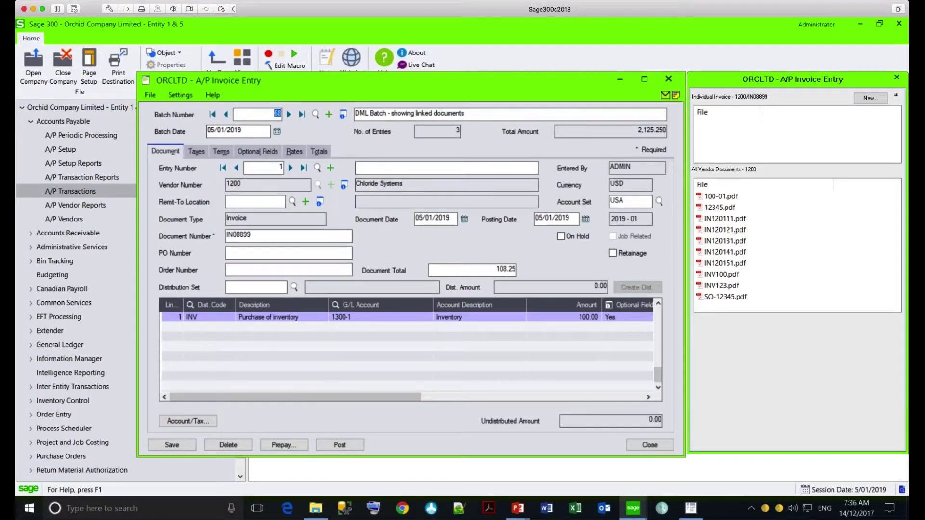
{"action": "mouse_move", "coordinate": [721, 193]}
{"action": "mouse_move", "coordinate": [711, 128]}
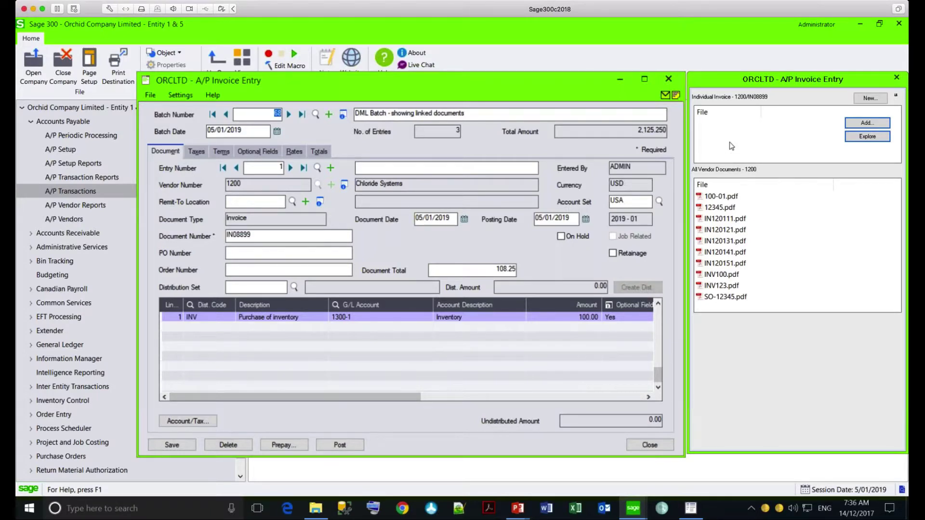
{"action": "mouse_move", "coordinate": [729, 228]}
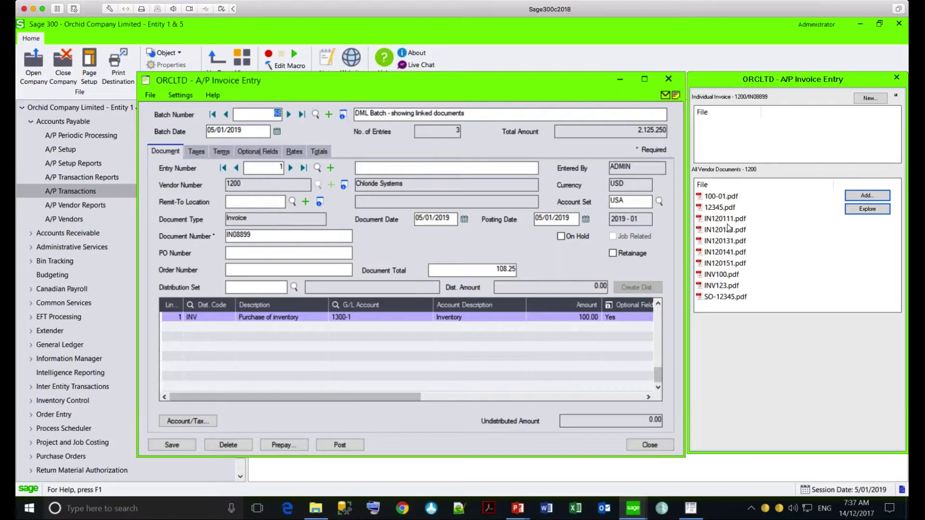
Step: Switch to File Explorer, open the Scanned Documents folder, and move its window clear of the invoice's document number and linked document lists
{"action": "left_click", "coordinate": [316, 510]}
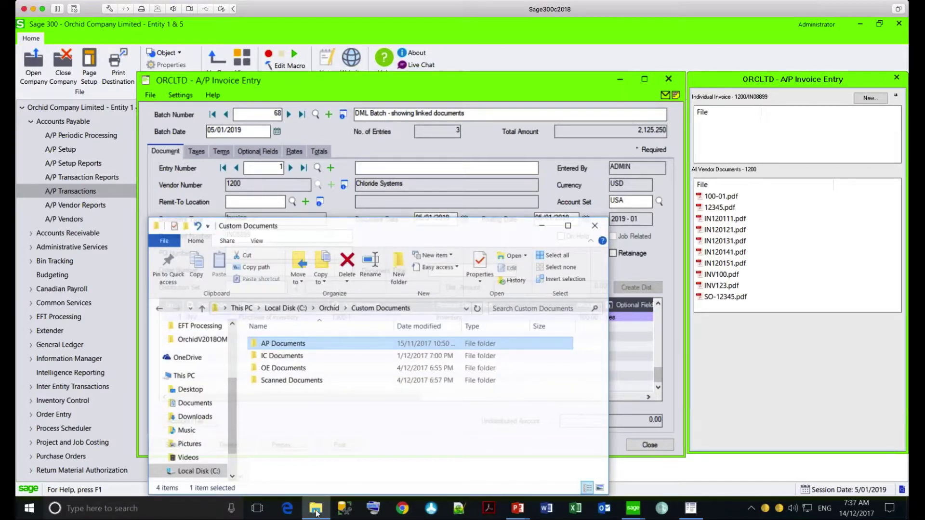
{"action": "double_click", "coordinate": [314, 377]}
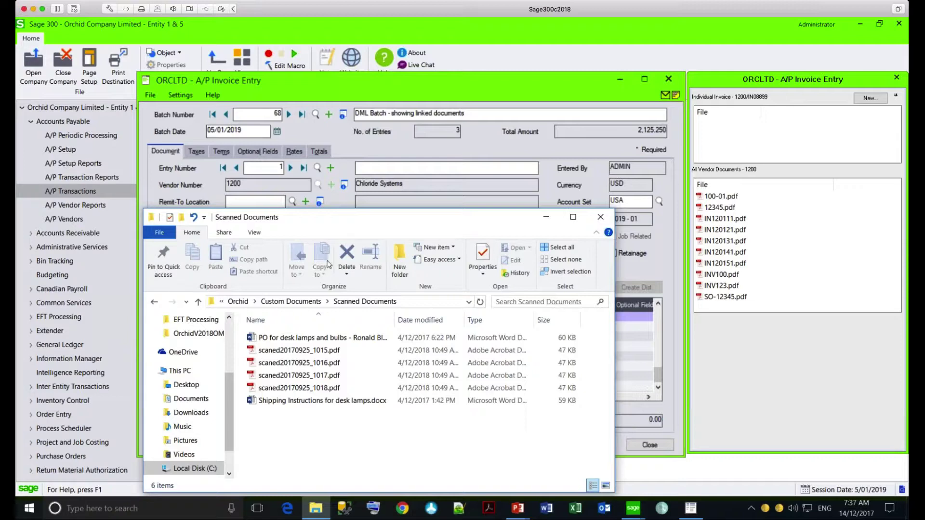
{"action": "left_click_drag", "start_coordinate": [322, 220], "coordinate": [330, 244]}
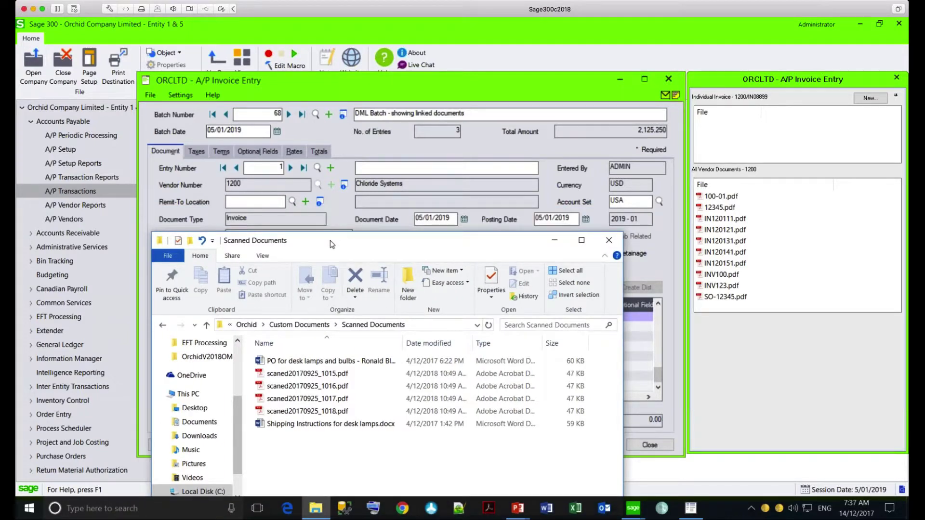
{"action": "left_click_drag", "start_coordinate": [330, 244], "coordinate": [327, 261]}
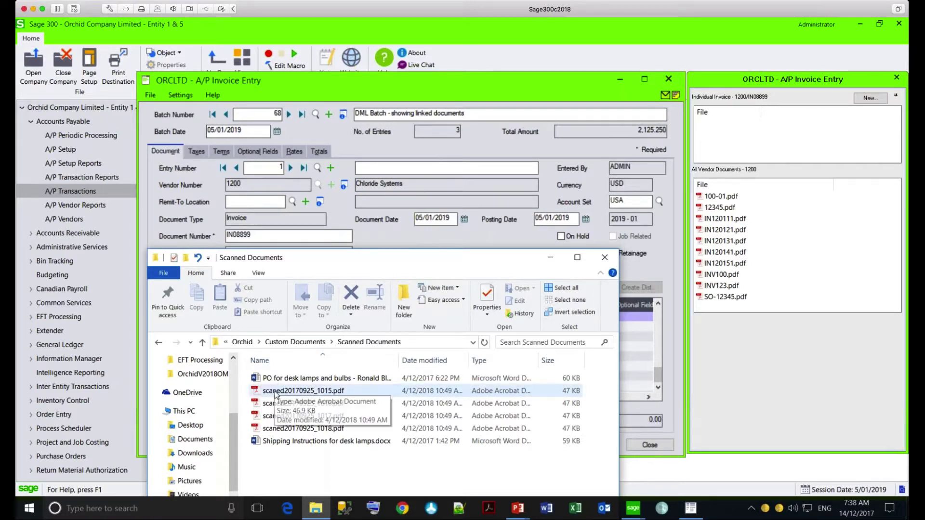
Step: Link scaned20170925_1015.pdf from the Scanned Documents folder to the current individual invoice, review its linked documents, and close A/P Invoice Entry
{"action": "left_click_drag", "start_coordinate": [277, 397], "coordinate": [714, 145]}
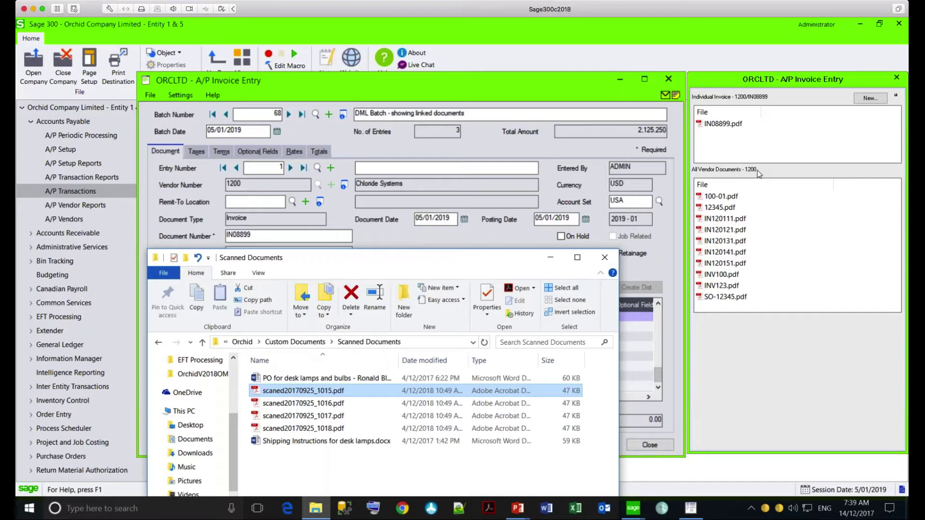
{"action": "mouse_move", "coordinate": [749, 194]}
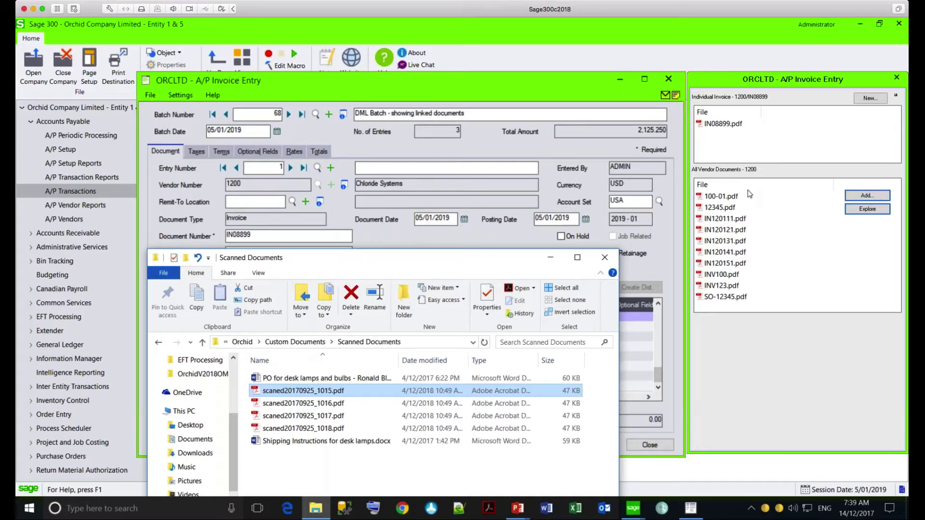
{"action": "mouse_move", "coordinate": [736, 135]}
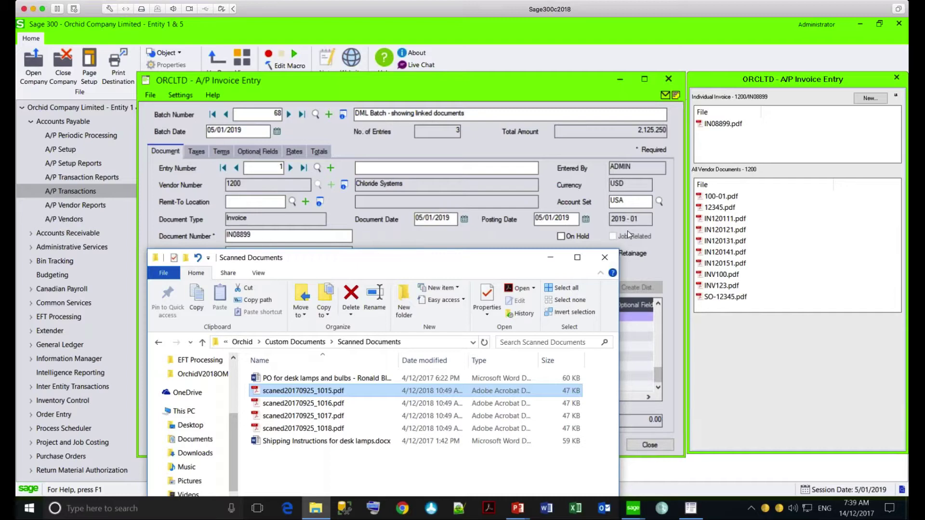
{"action": "left_click", "coordinate": [668, 79]}
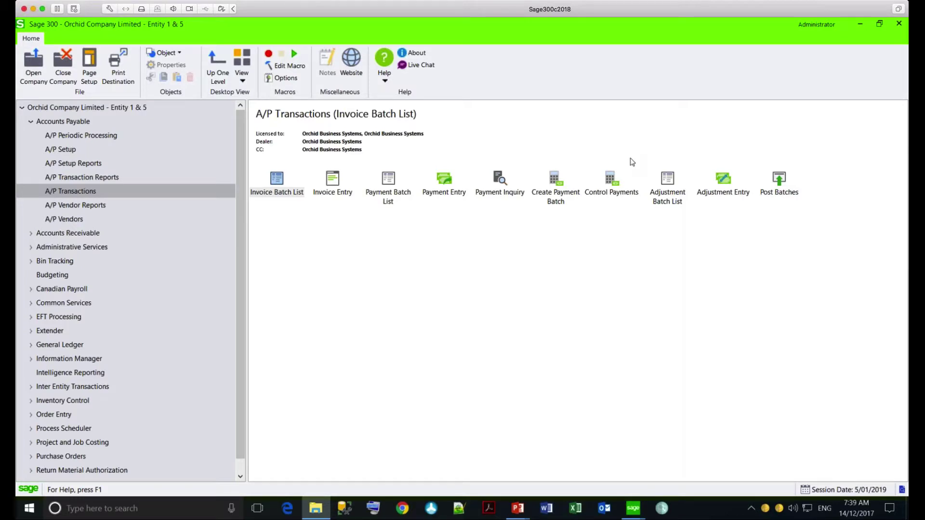
Step: Open O/E Order Entry and load the active order dated 5/01/2019 by filtering the order finder on its order number
{"action": "left_click", "coordinate": [31, 122]}
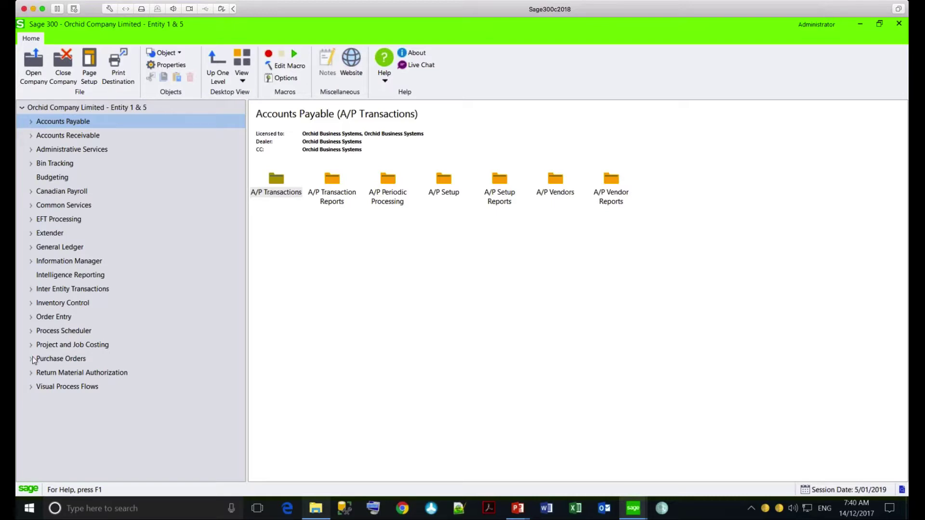
{"action": "left_click", "coordinate": [31, 319]}
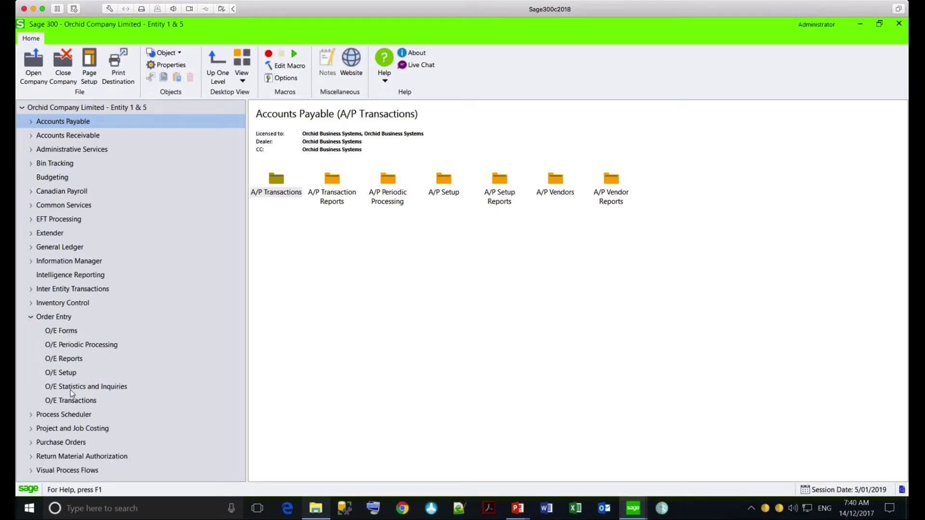
{"action": "left_click", "coordinate": [80, 401]}
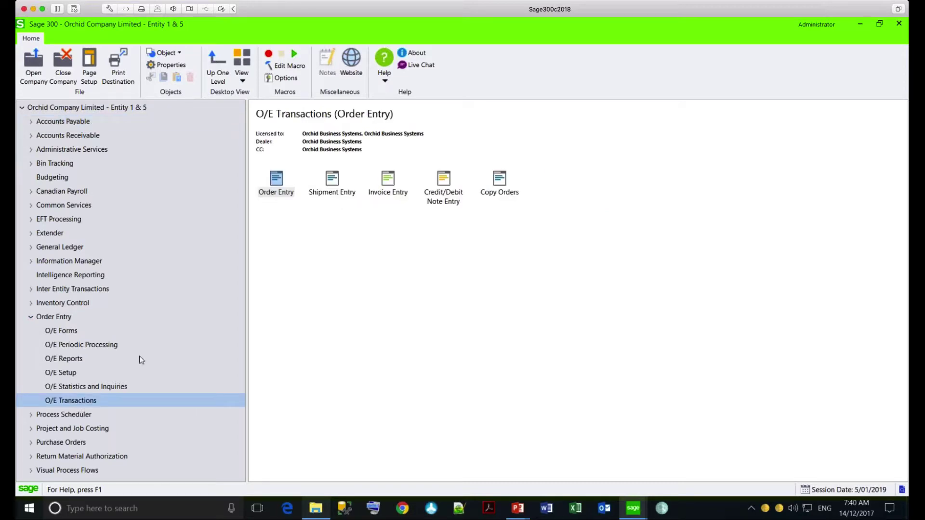
{"action": "double_click", "coordinate": [279, 181]}
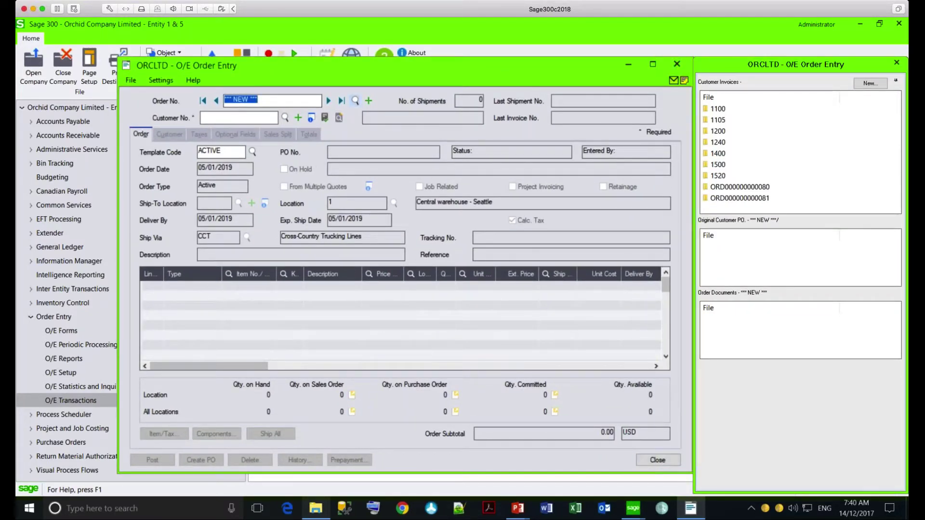
{"action": "left_click", "coordinate": [355, 101]}
{"action": "left_click", "coordinate": [211, 152]}
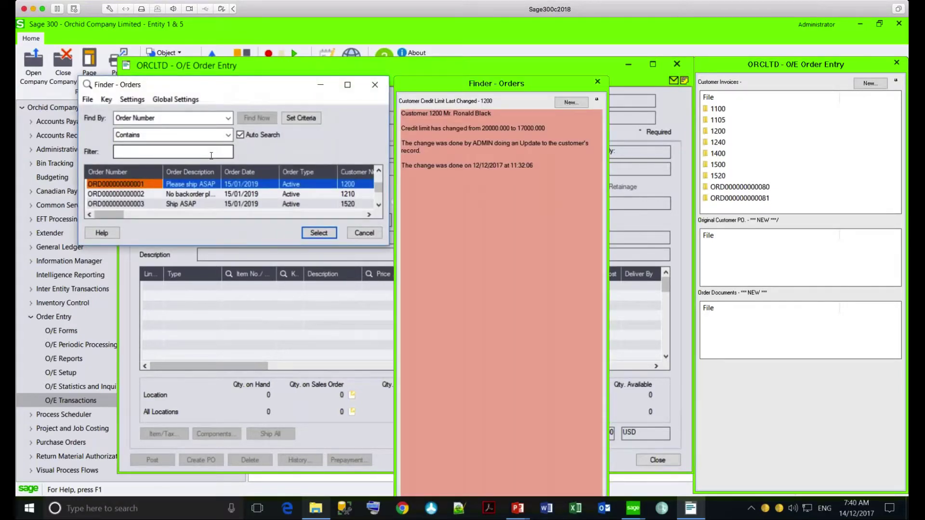
{"action": "type", "text": "81"}
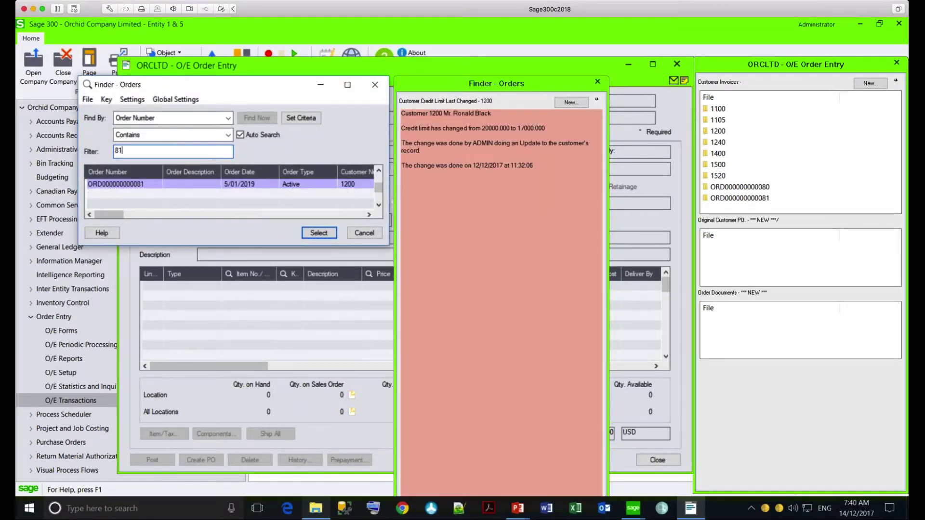
{"action": "double_click", "coordinate": [149, 184]}
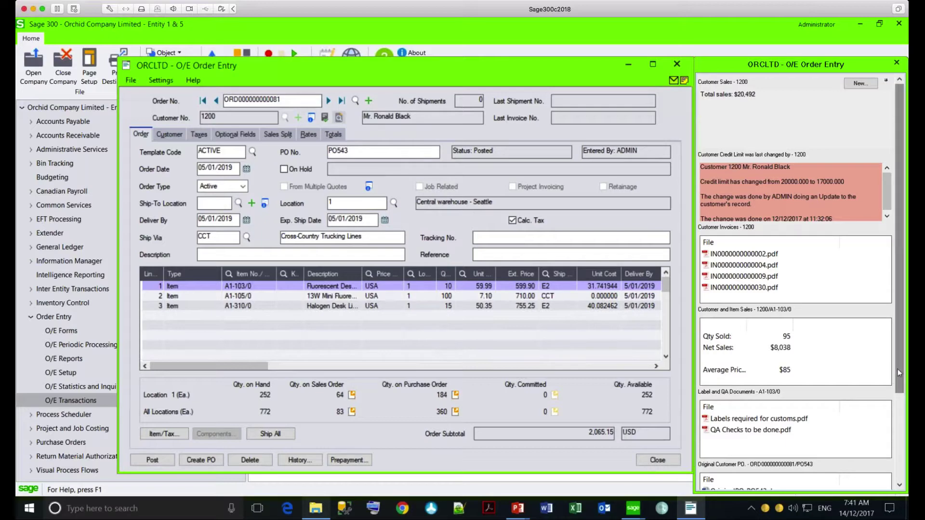
Step: Review the order's linked documents, open OriginalPO_PO543.docx in Word, and read the requested finishes for the desk lamp lines
{"action": "left_click_drag", "start_coordinate": [900, 390], "coordinate": [899, 477]}
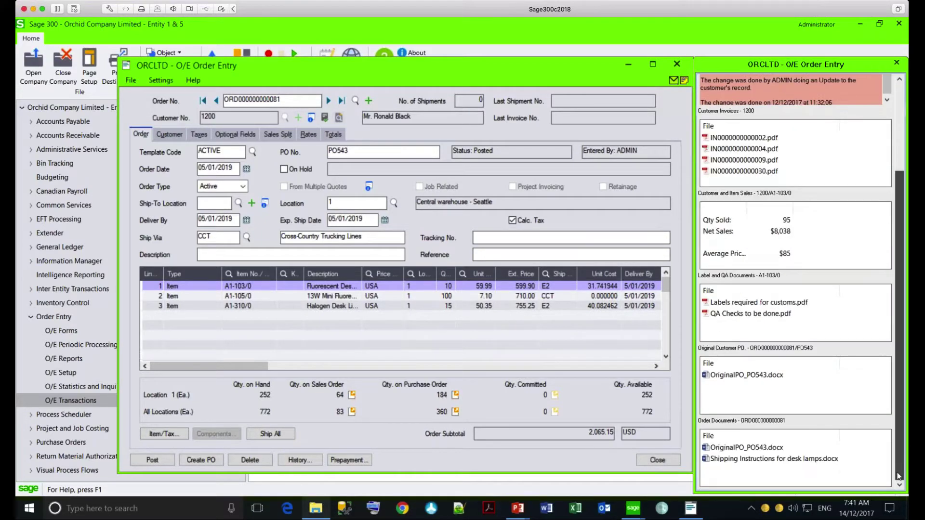
{"action": "mouse_move", "coordinate": [862, 458]}
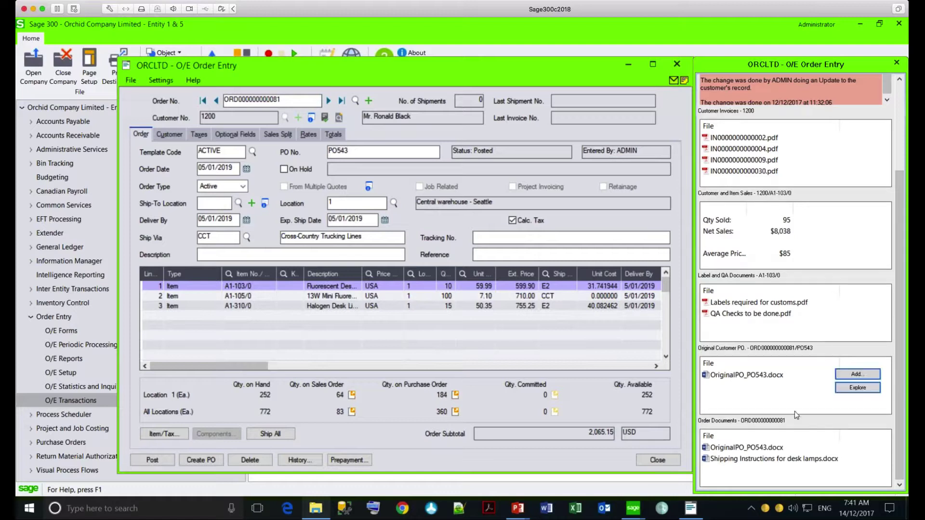
{"action": "left_click", "coordinate": [734, 381]}
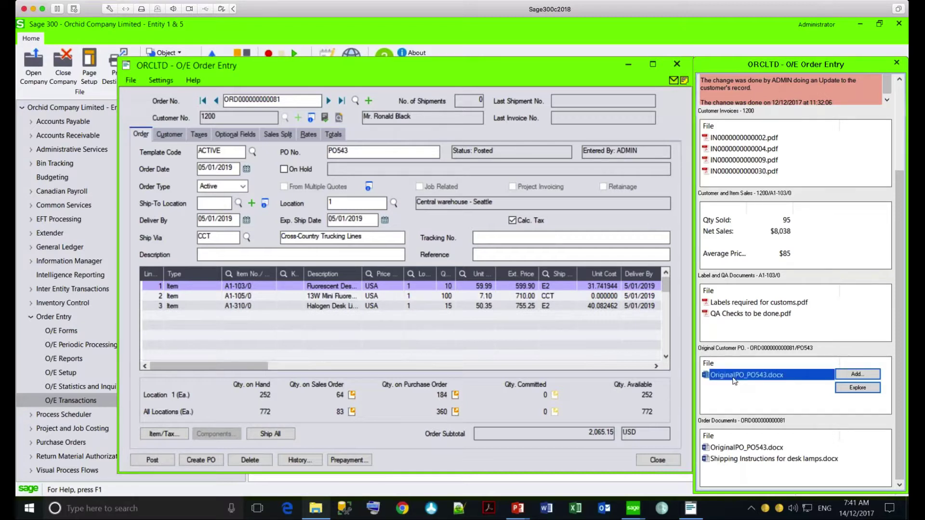
{"action": "double_click", "coordinate": [734, 378]}
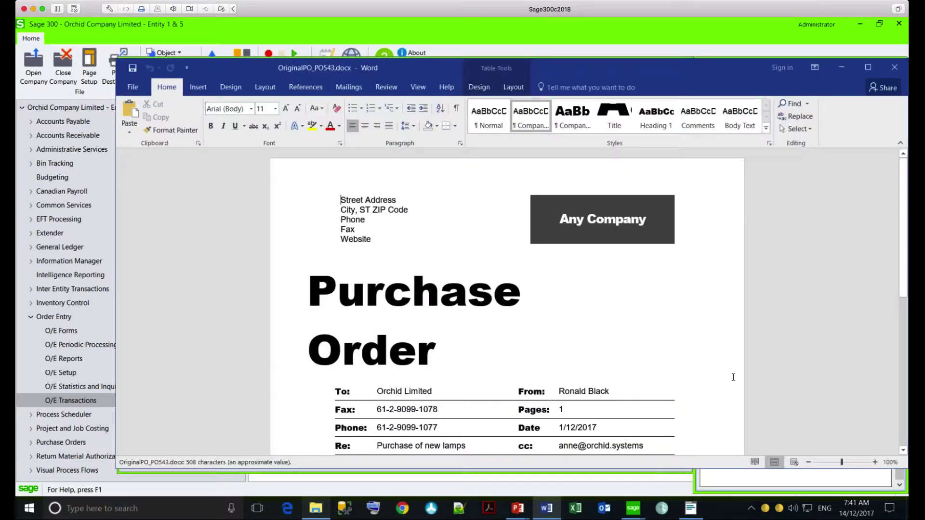
{"action": "left_click_drag", "start_coordinate": [904, 283], "coordinate": [892, 372]}
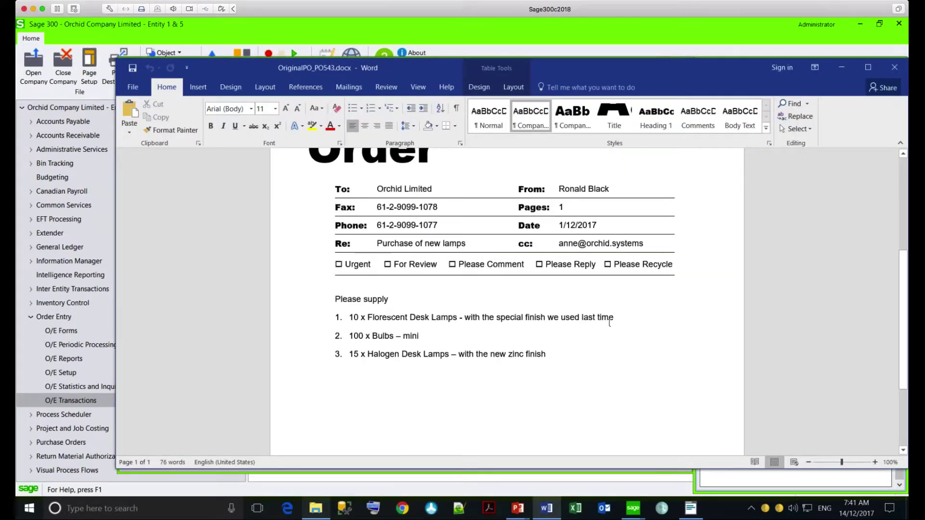
{"action": "left_click_drag", "start_coordinate": [609, 322], "coordinate": [391, 303]}
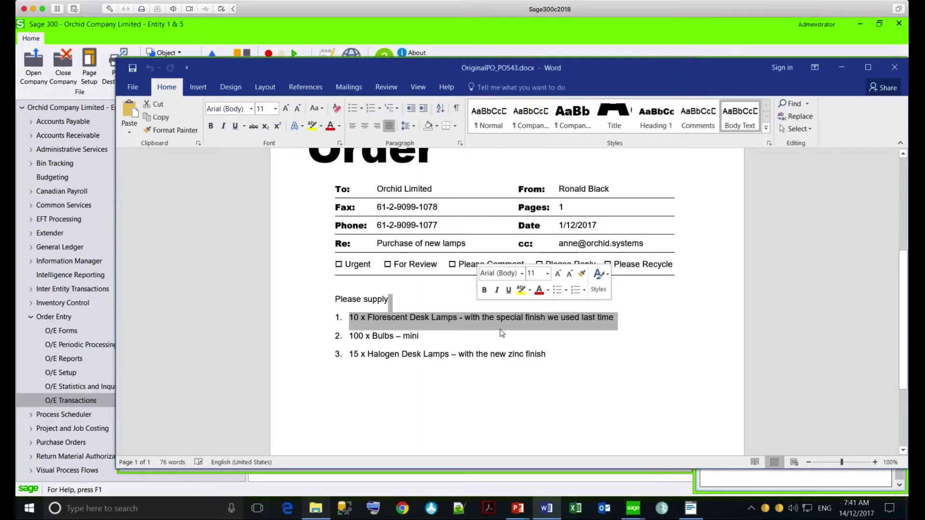
{"action": "left_click_drag", "start_coordinate": [548, 354], "coordinate": [459, 355]}
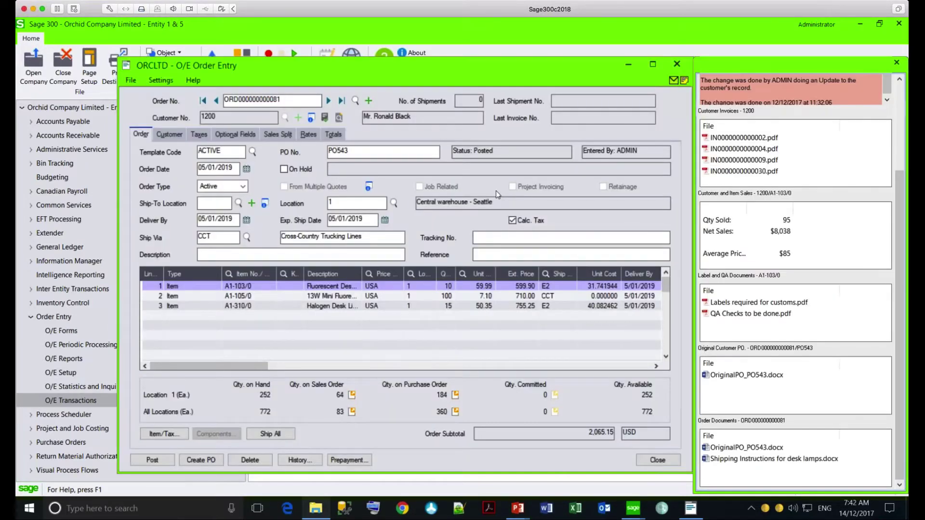
Step: Check the ship-via of the Fluorescent and Halogen desk lamp lines, review the order documents, and close Order Entry
{"action": "left_click", "coordinate": [548, 288]}
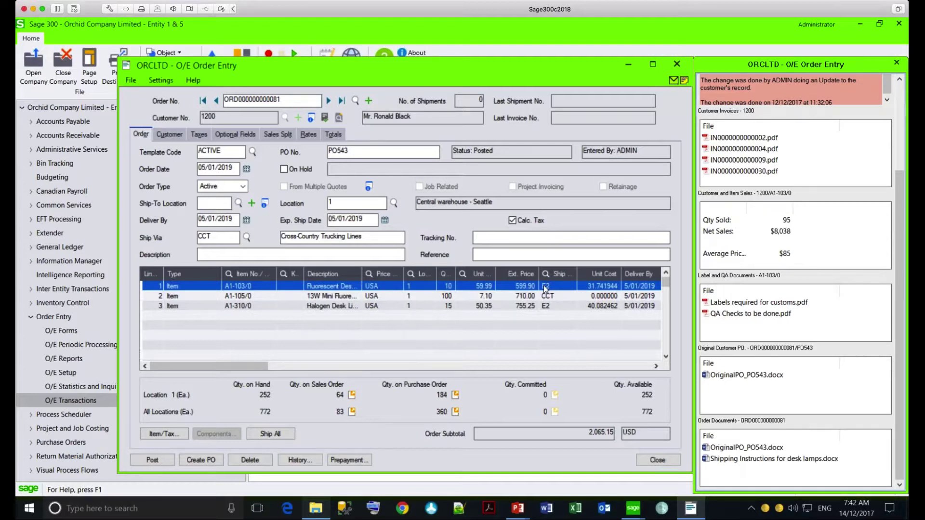
{"action": "left_click", "coordinate": [547, 307]}
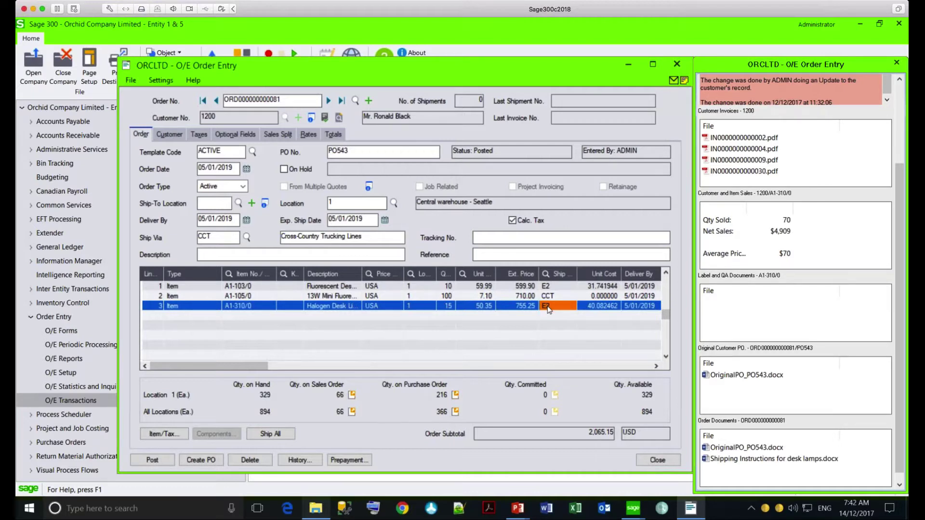
{"action": "mouse_move", "coordinate": [742, 450]}
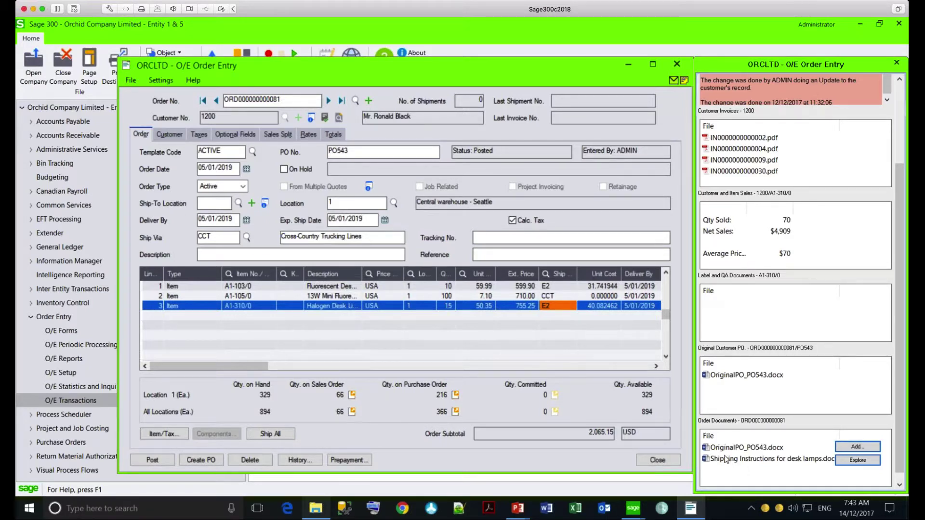
{"action": "left_click", "coordinate": [673, 68]}
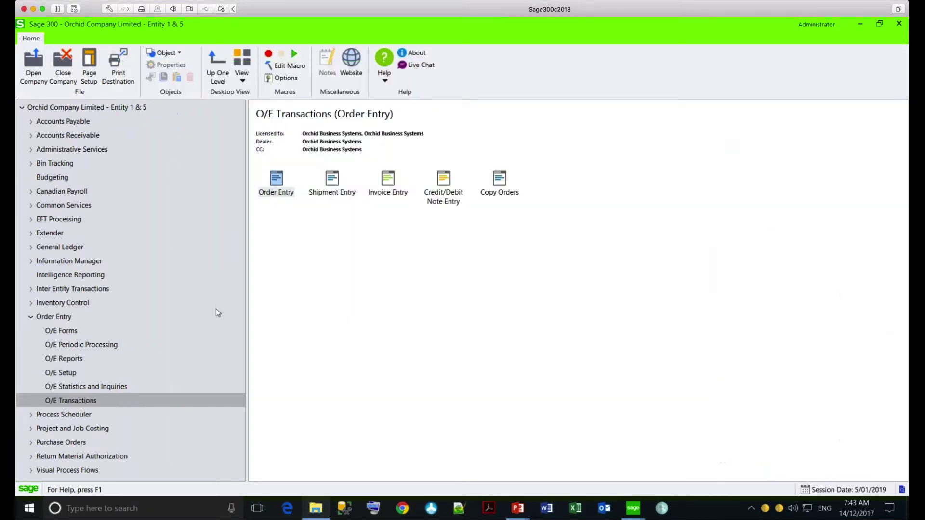
Step: Open Purchase Order Entry and load the Entity 2 (Inventory) vendor's purchase order by filtering on its purchase order number
{"action": "left_click", "coordinate": [62, 442]}
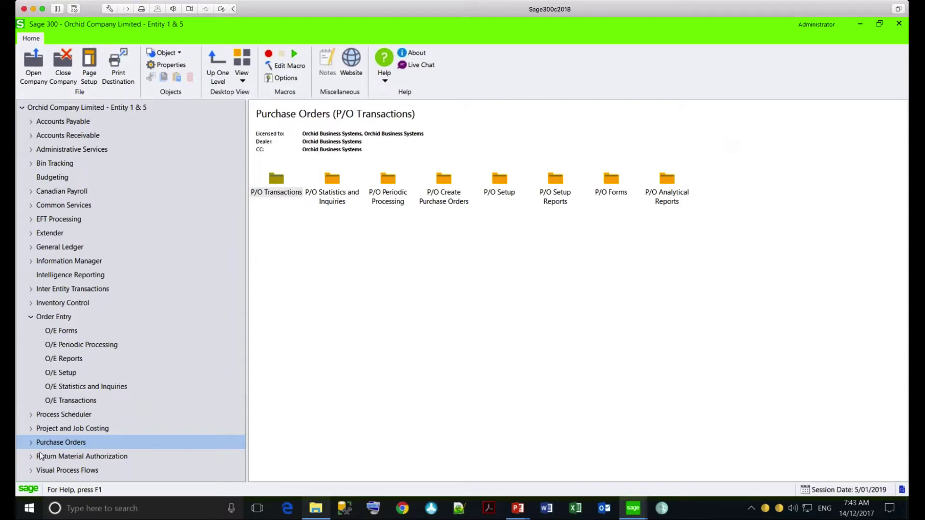
{"action": "double_click", "coordinate": [273, 183]}
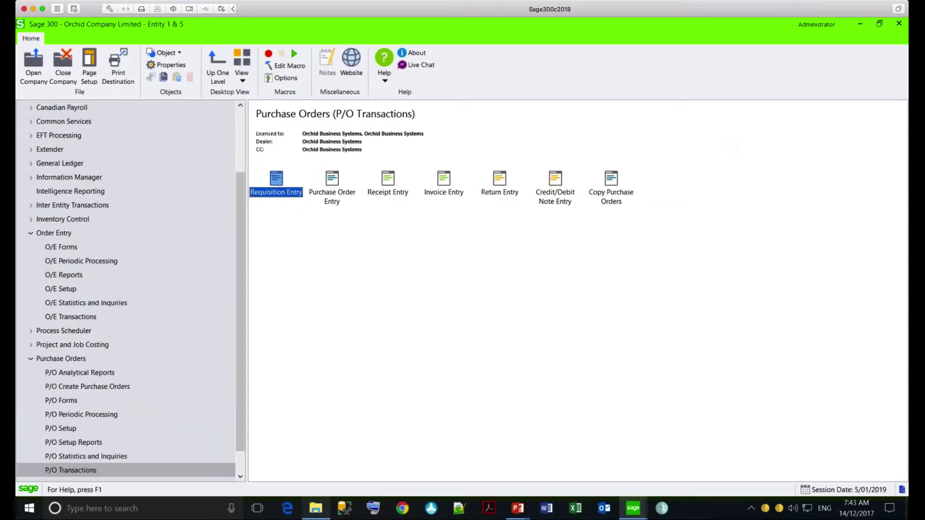
{"action": "double_click", "coordinate": [332, 182]}
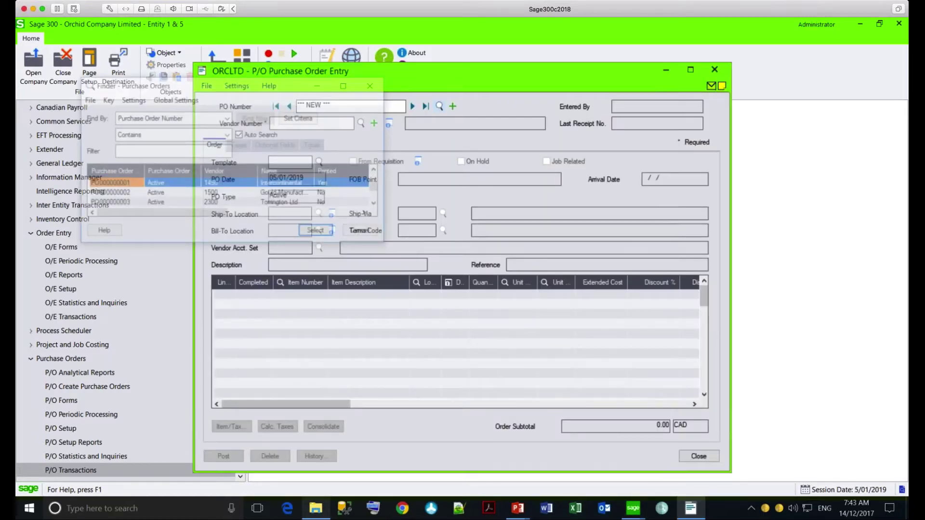
{"action": "left_click", "coordinate": [155, 151]}
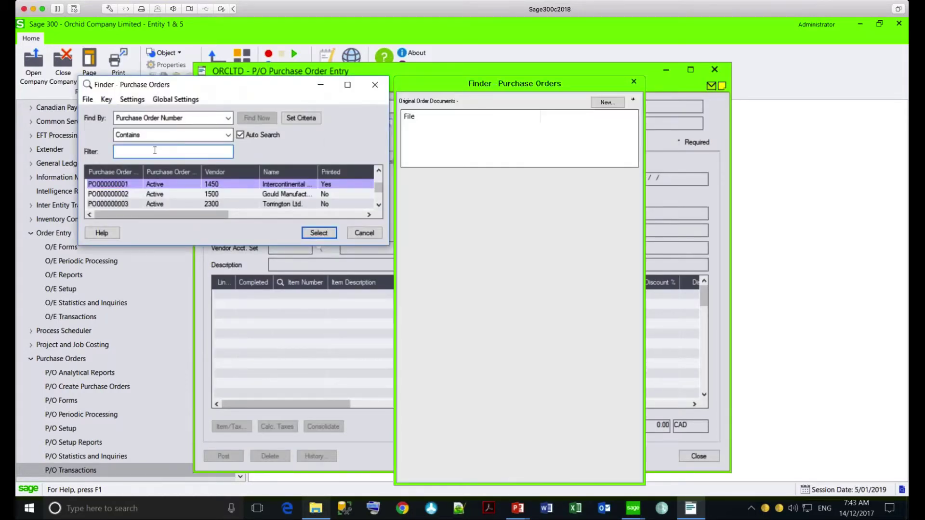
{"action": "type", "text": "39"}
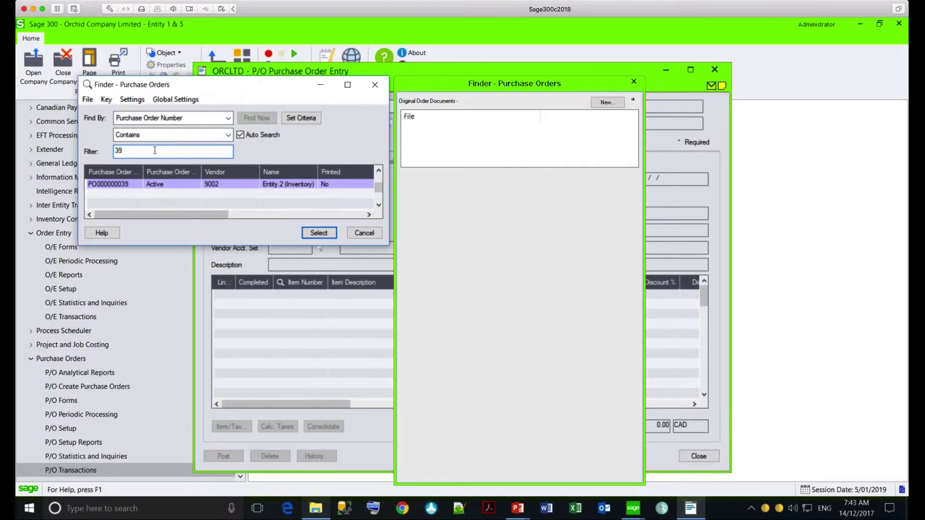
{"action": "key", "text": "Down"}
{"action": "key", "text": "Return"}
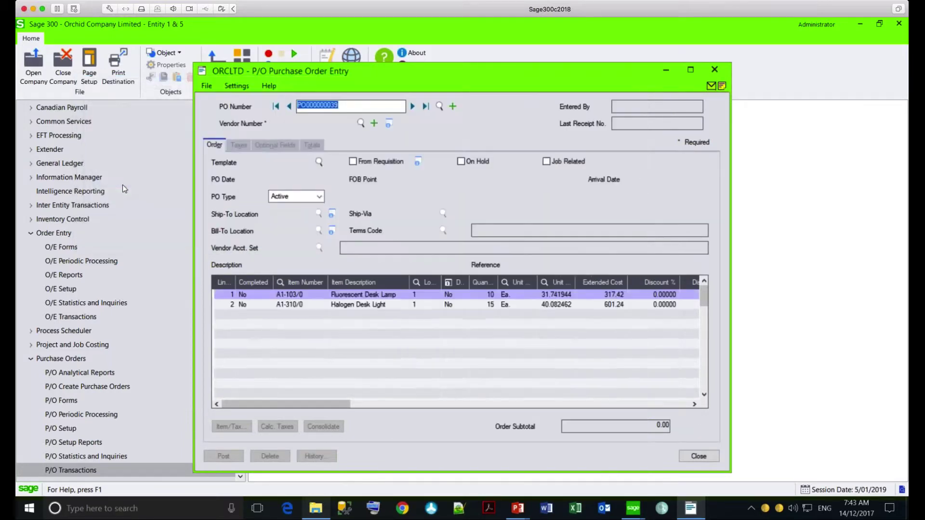
Step: Move the purchase order beside its linked documents, examine its Reference and Original Order Documents, and close Purchase Order Entry
{"action": "left_click_drag", "start_coordinate": [374, 76], "coordinate": [296, 71]}
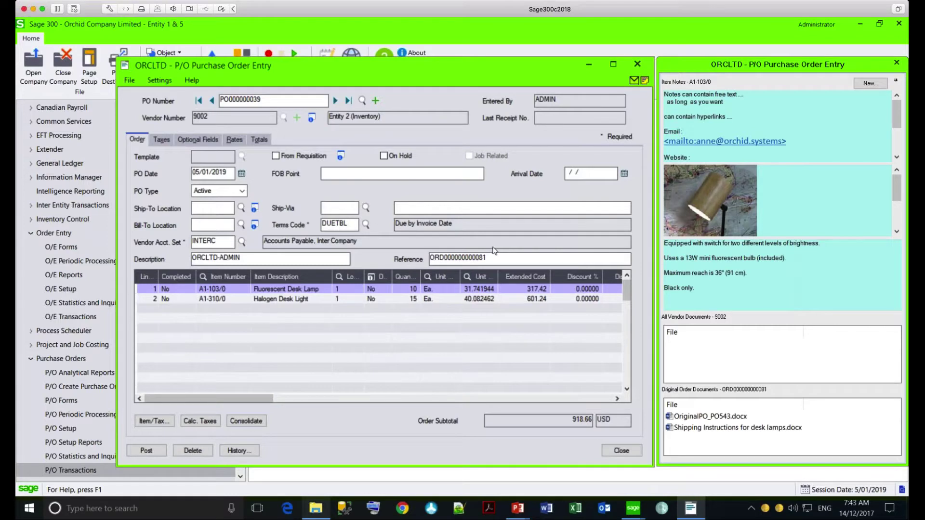
{"action": "left_click_drag", "start_coordinate": [487, 258], "coordinate": [418, 258]}
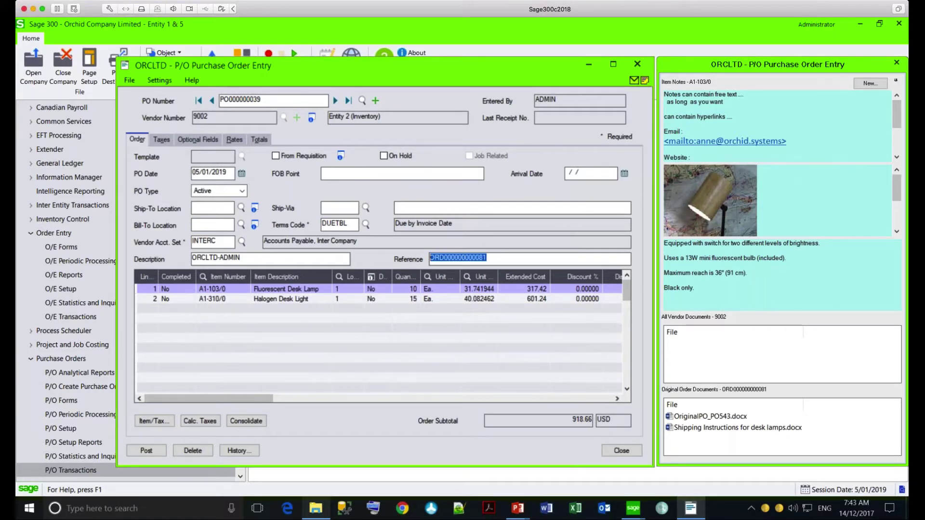
{"action": "mouse_move", "coordinate": [715, 438]}
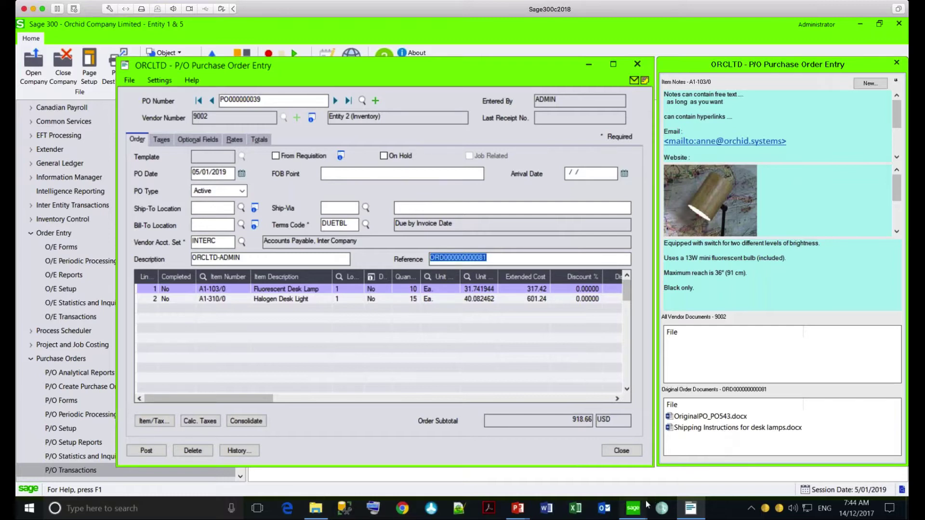
{"action": "left_click", "coordinate": [637, 65]}
Step: Switch to the Orchid Inc. Entity 2 company, open Order Entry for the corresponding inter-entity order, and examine its Original Sales Order Documents
{"action": "mouse_move", "coordinate": [634, 509]}
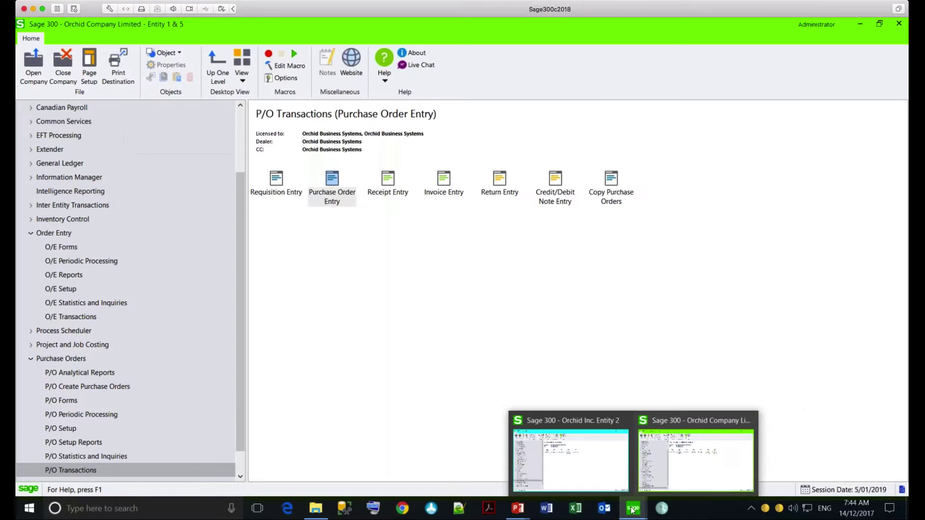
{"action": "left_click", "coordinate": [586, 477]}
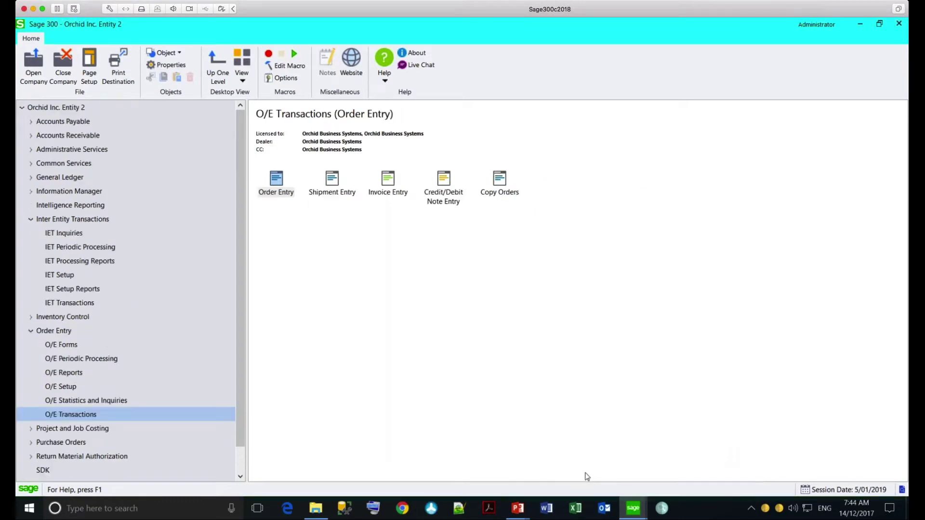
{"action": "double_click", "coordinate": [276, 182]}
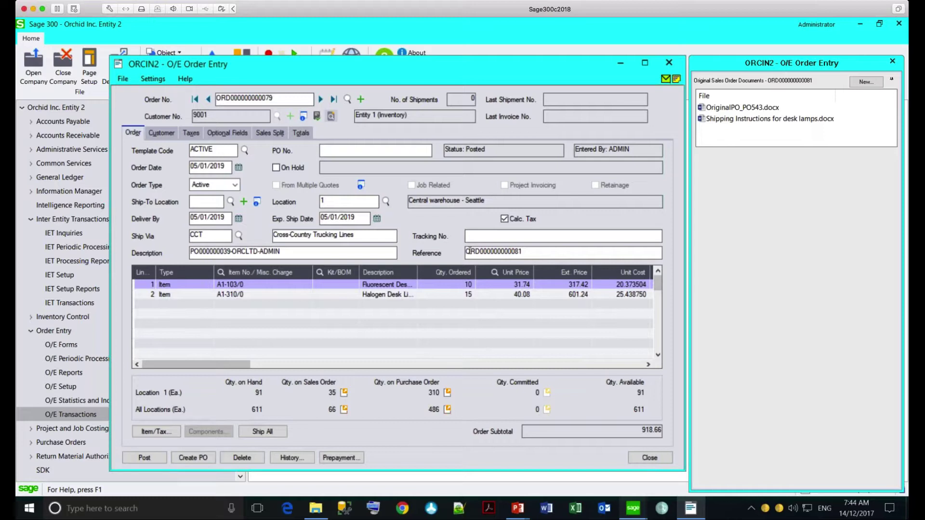
{"action": "mouse_move", "coordinate": [728, 111]}
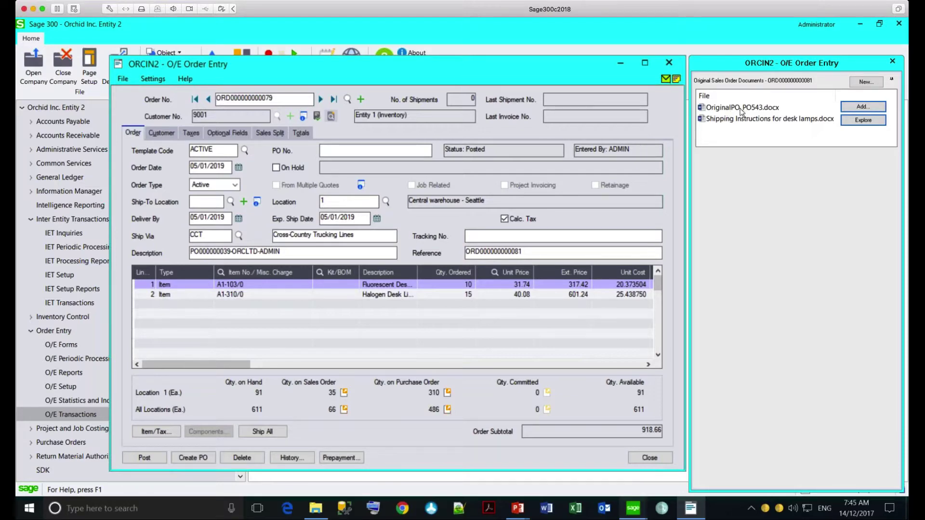
Step: Open the linked OriginalPO_PO543.docx, review its list of requested items, and close the document
{"action": "double_click", "coordinate": [739, 110]}
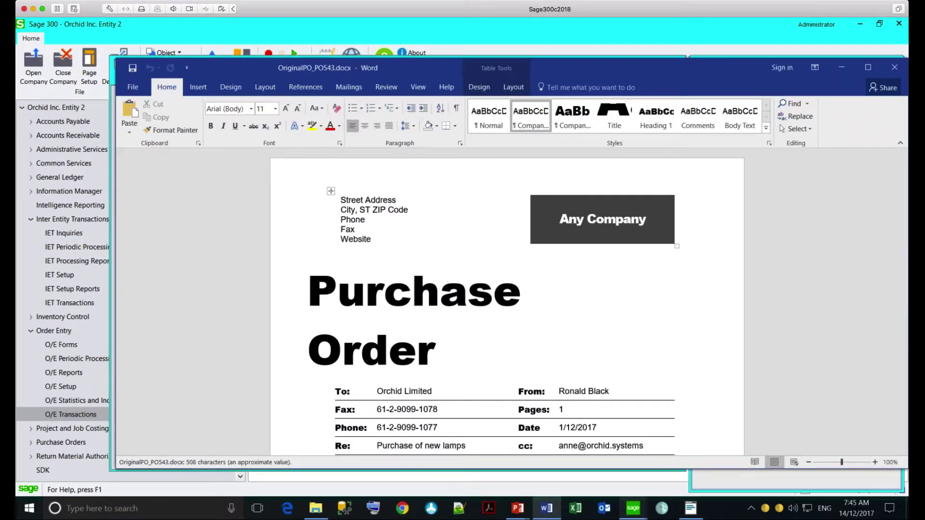
{"action": "scroll", "coordinate": [904, 361], "scroll_direction": "down", "scroll_amount": 3}
{"action": "scroll", "coordinate": [904, 360], "scroll_direction": "down", "scroll_amount": 4}
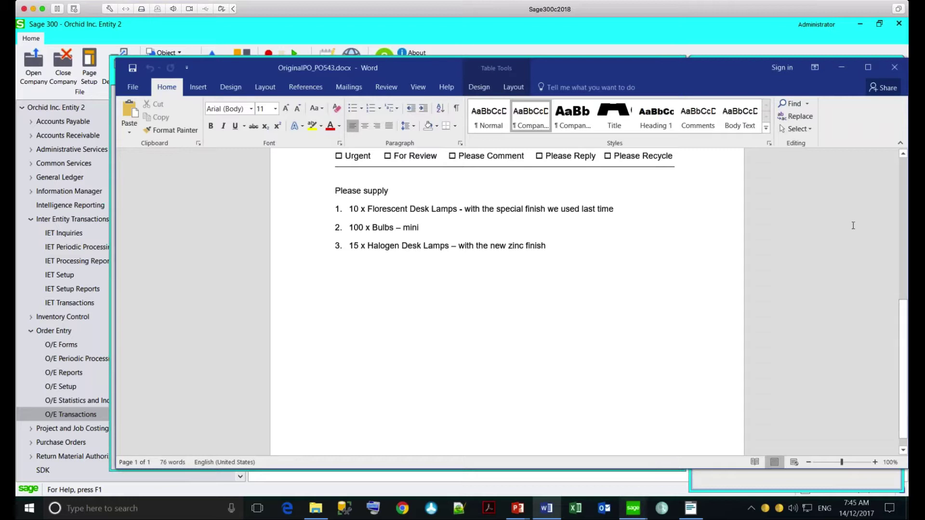
{"action": "left_click", "coordinate": [894, 68]}
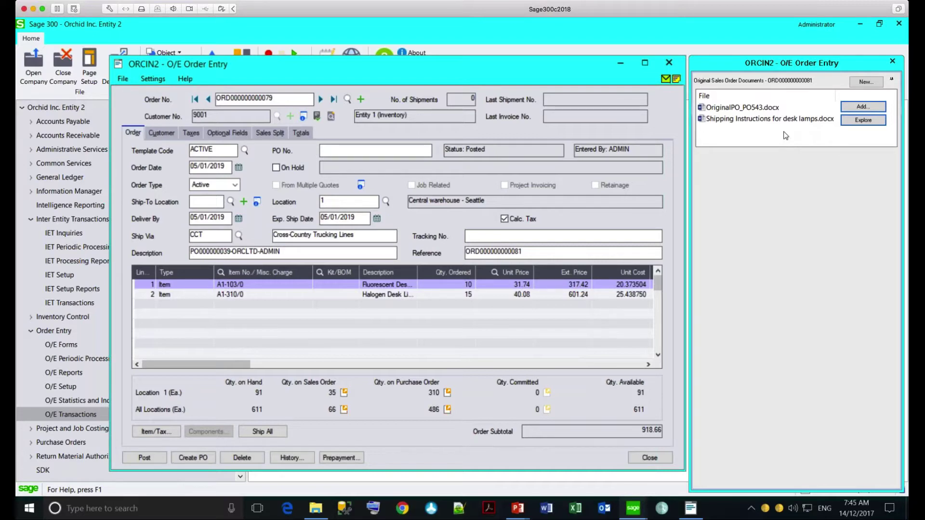
Step: Switch to the running PowerPoint slide show and go back to the preceding slide with examples of processes to automate
{"action": "key", "text": "alt+Tab"}
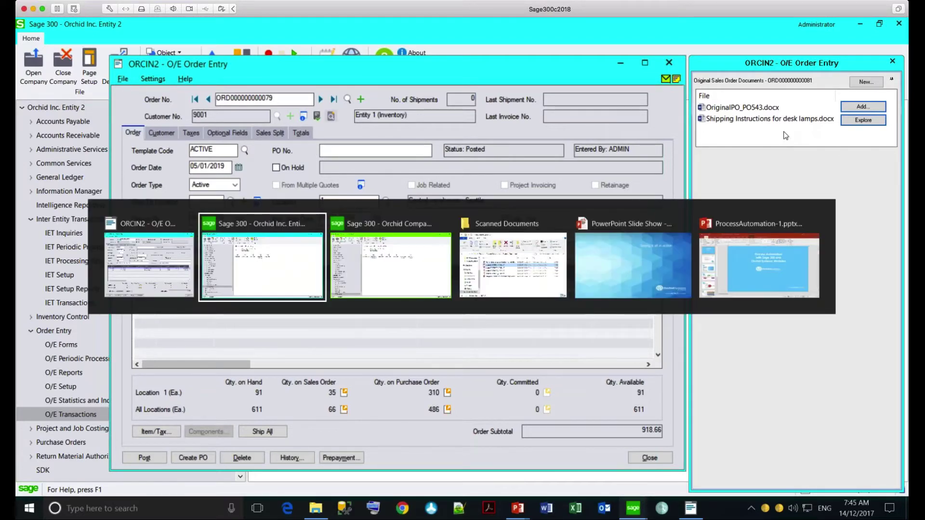
{"action": "key", "text": "Tab"}
{"action": "key", "text": "Tab"}
{"action": "key", "text": "Tab"}
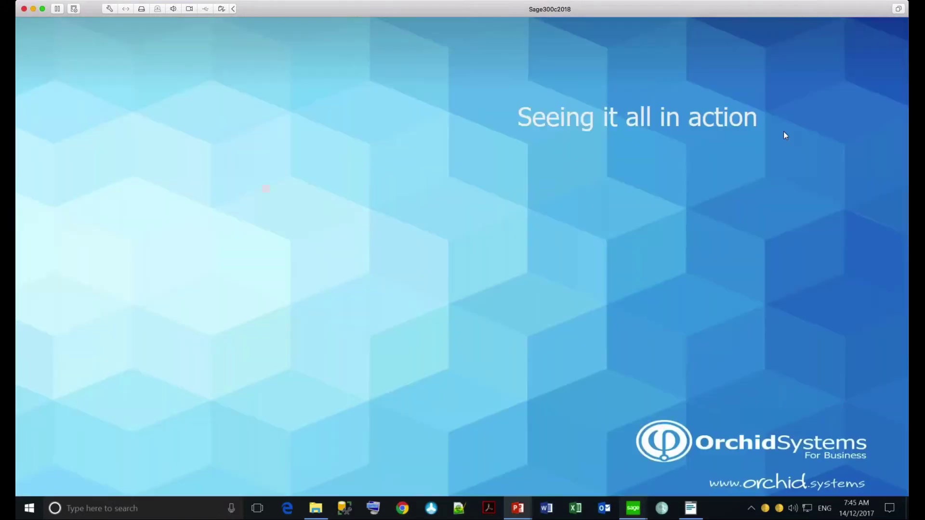
{"action": "right_click", "coordinate": [629, 168]}
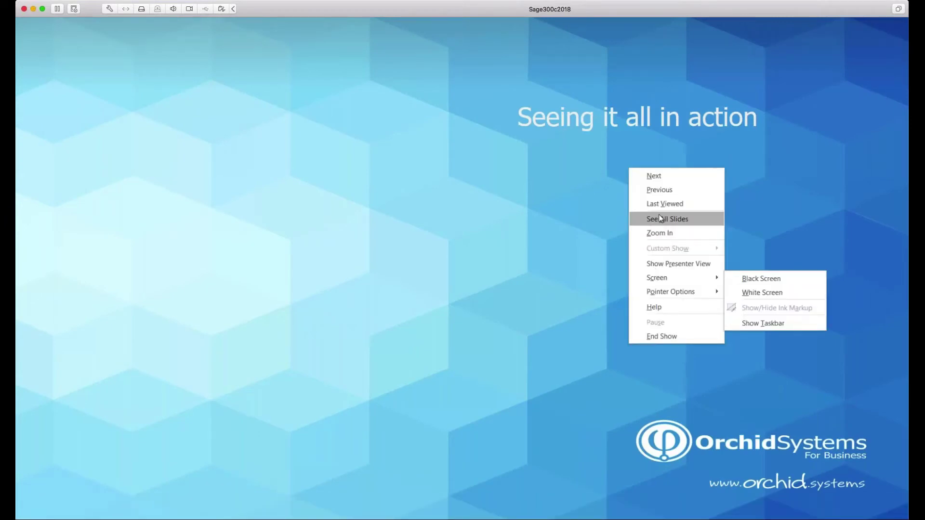
{"action": "left_click", "coordinate": [658, 194]}
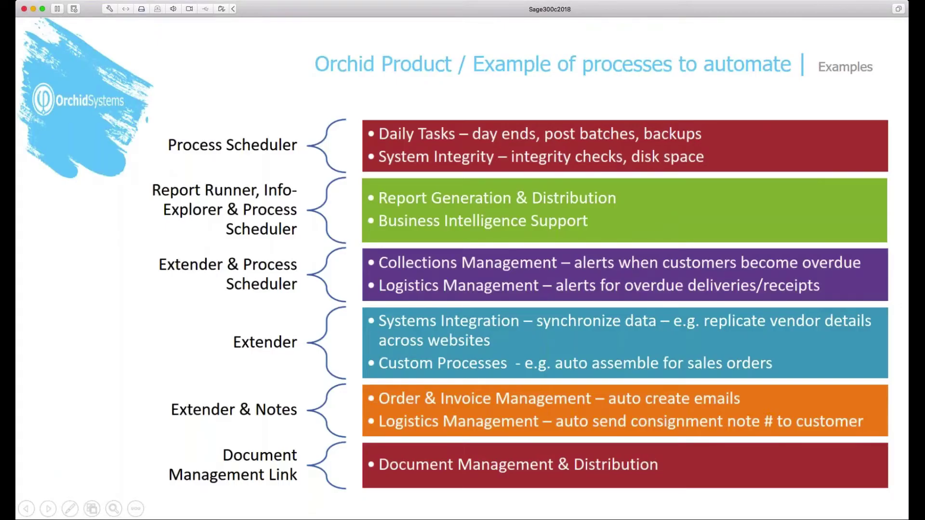